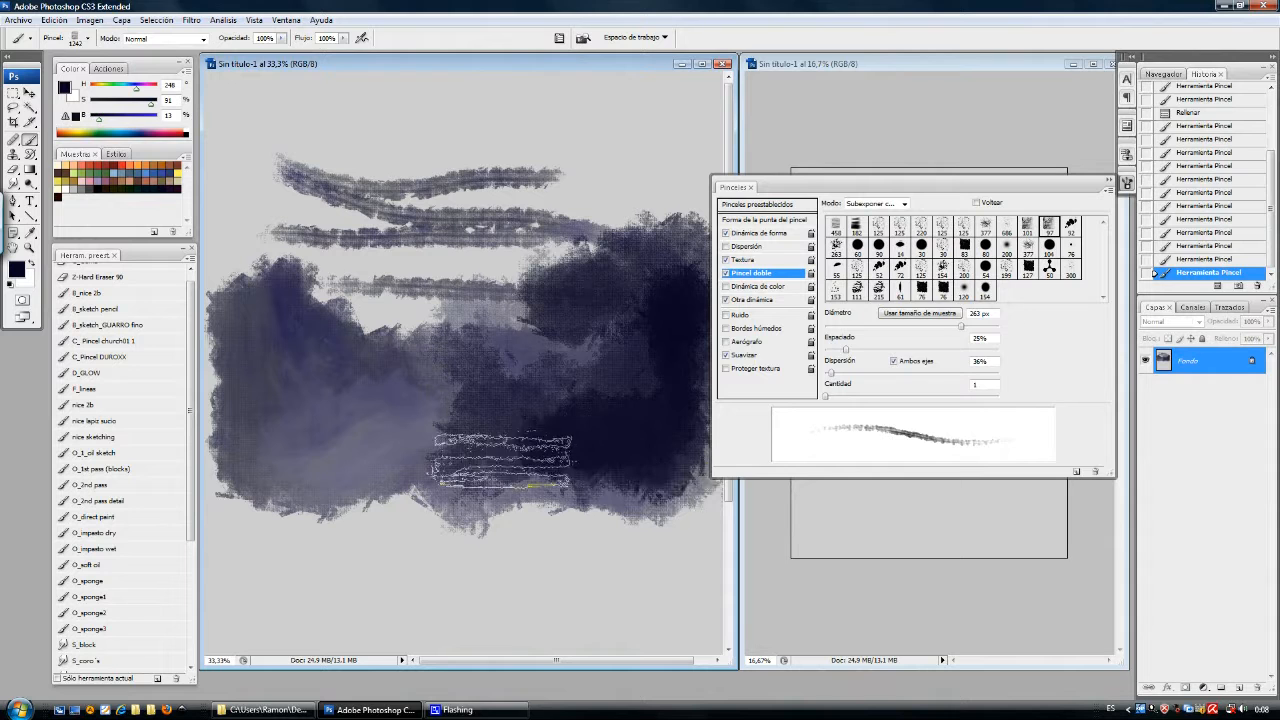
- Paint dark blue textured strokes across the upper part of the canvas, turning on Color Dynamics for the brush partway through
mouse_move(660, 214)
left_mouse_down()
mouse_move(578, 175)
mouse_move(636, 112)
mouse_move(671, 108)
mouse_move(661, 90)
mouse_move(613, 130)
mouse_move(486, 184)
mouse_move(366, 200)
left_mouse_up()
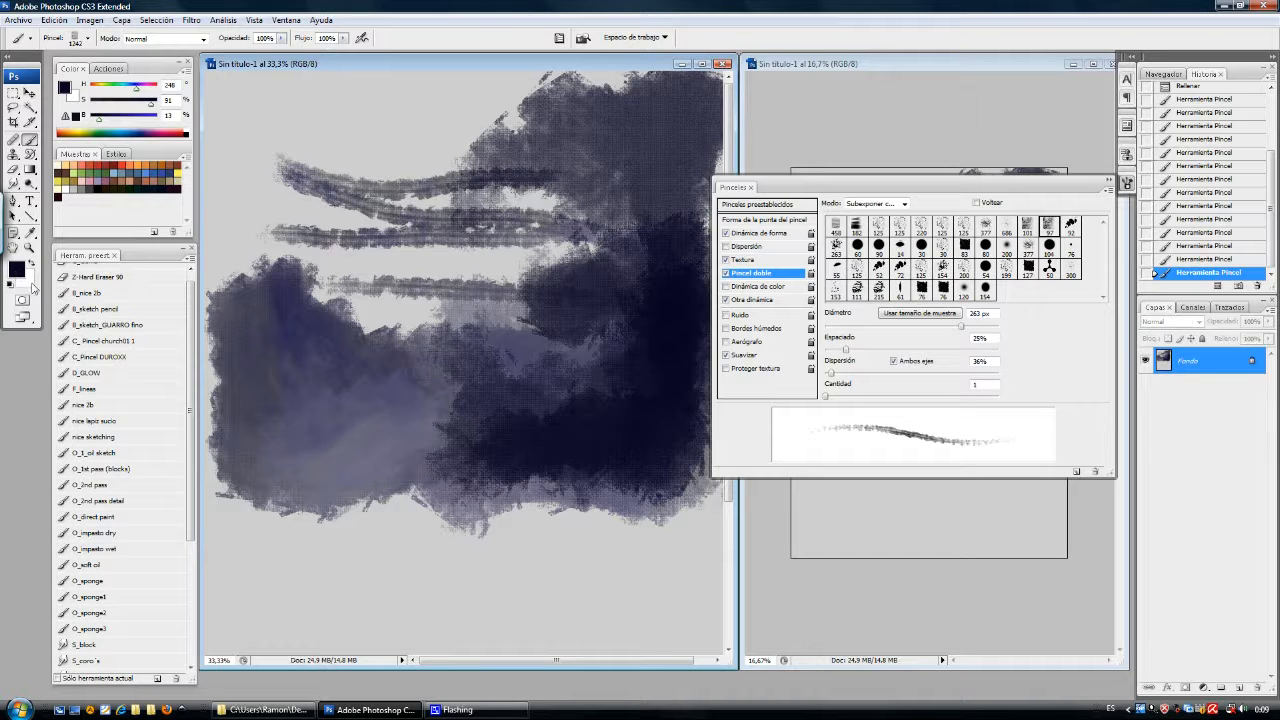
mouse_move(418, 342)
left_mouse_down()
mouse_move(544, 344)
mouse_move(404, 354)
mouse_move(398, 339)
mouse_move(521, 327)
left_mouse_up()
left_click(726, 299)
mouse_move(595, 285)
left_mouse_down()
mouse_move(643, 163)
mouse_move(573, 208)
mouse_move(547, 275)
mouse_move(597, 238)
mouse_move(480, 240)
mouse_move(435, 186)
mouse_move(515, 150)
mouse_move(435, 213)
left_mouse_up()
- Clear the canvas with a light grey fill and select the 182 px Oil soft_01 brush preset
key("shift+F5")
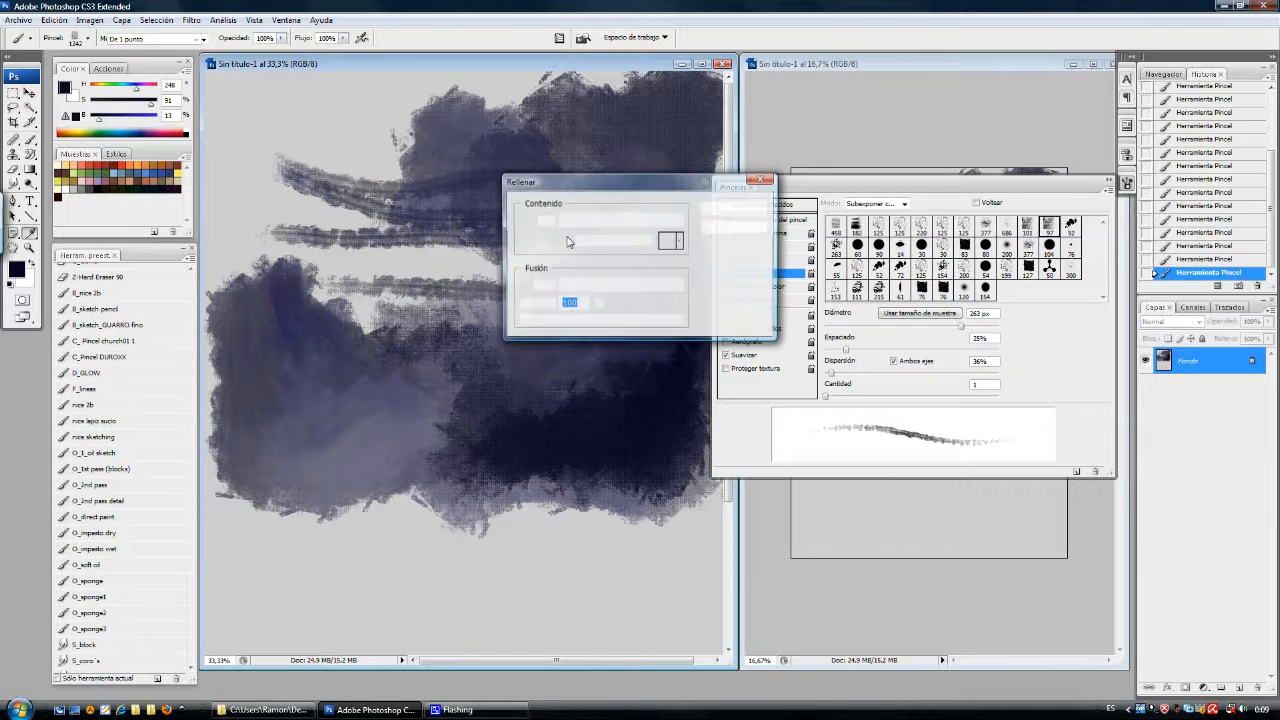
key("Return")
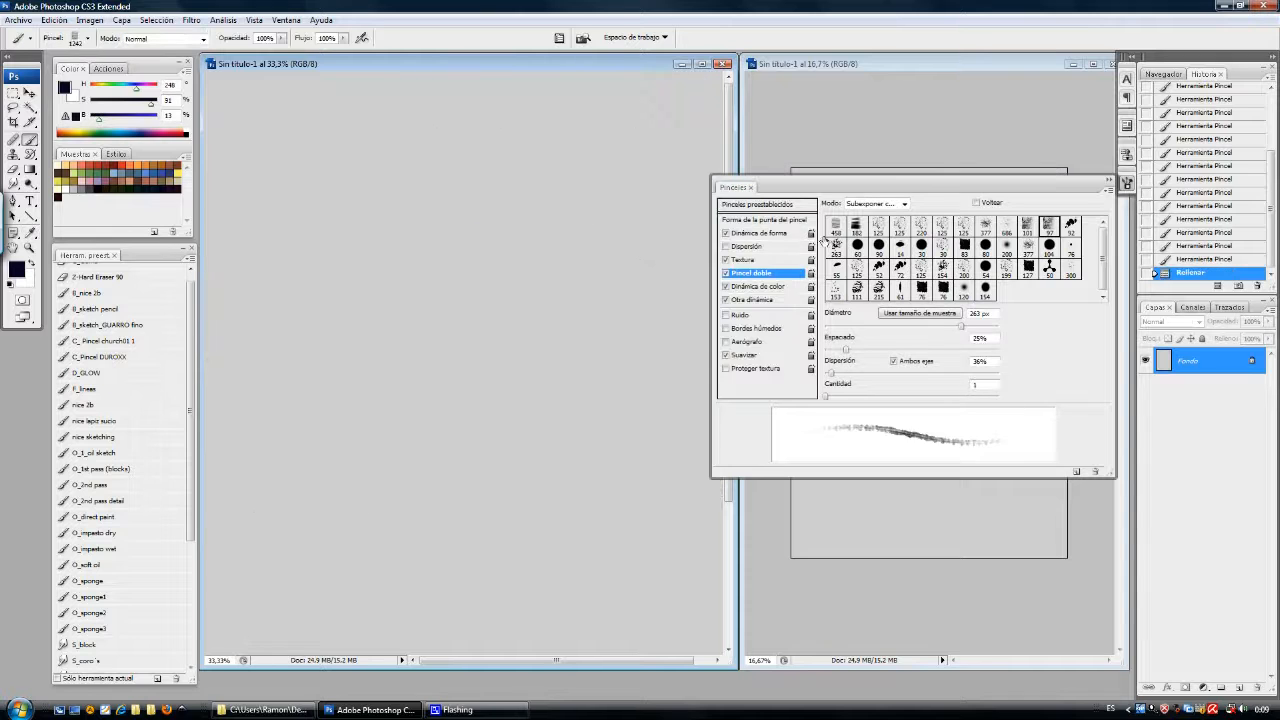
left_click(771, 205)
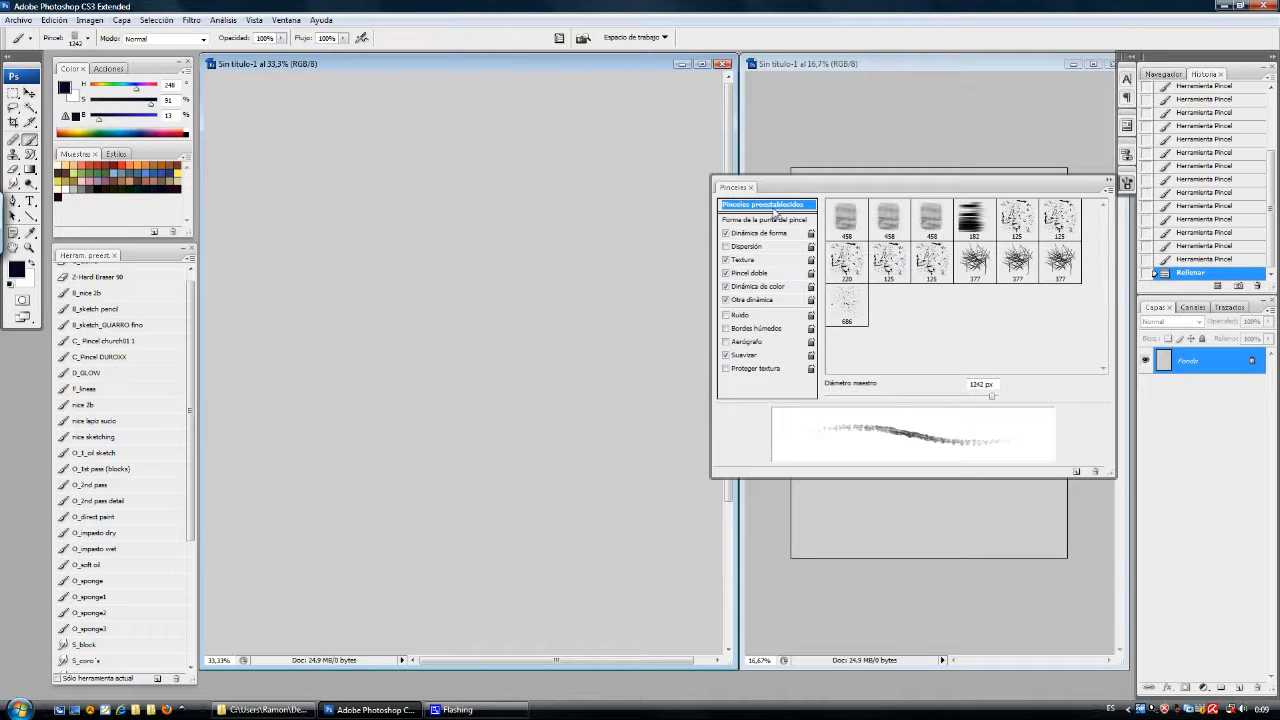
left_click(970, 229)
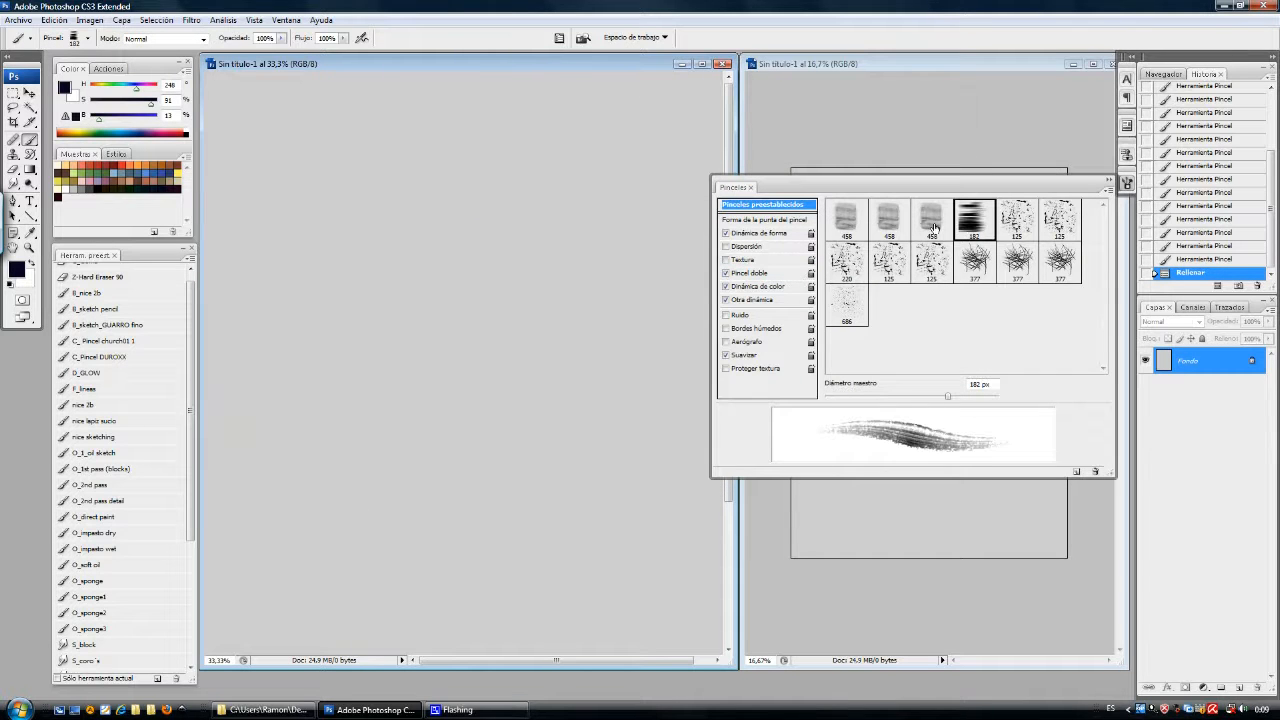
left_click(949, 316)
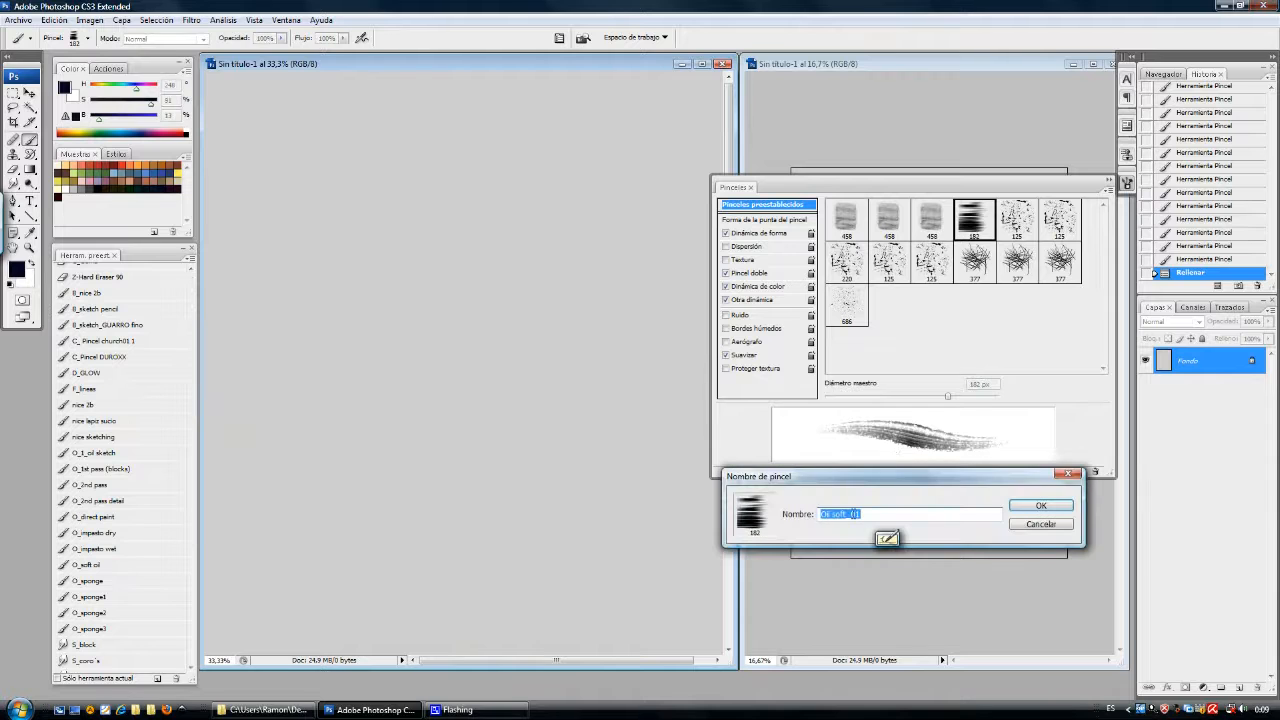
left_click(1037, 507)
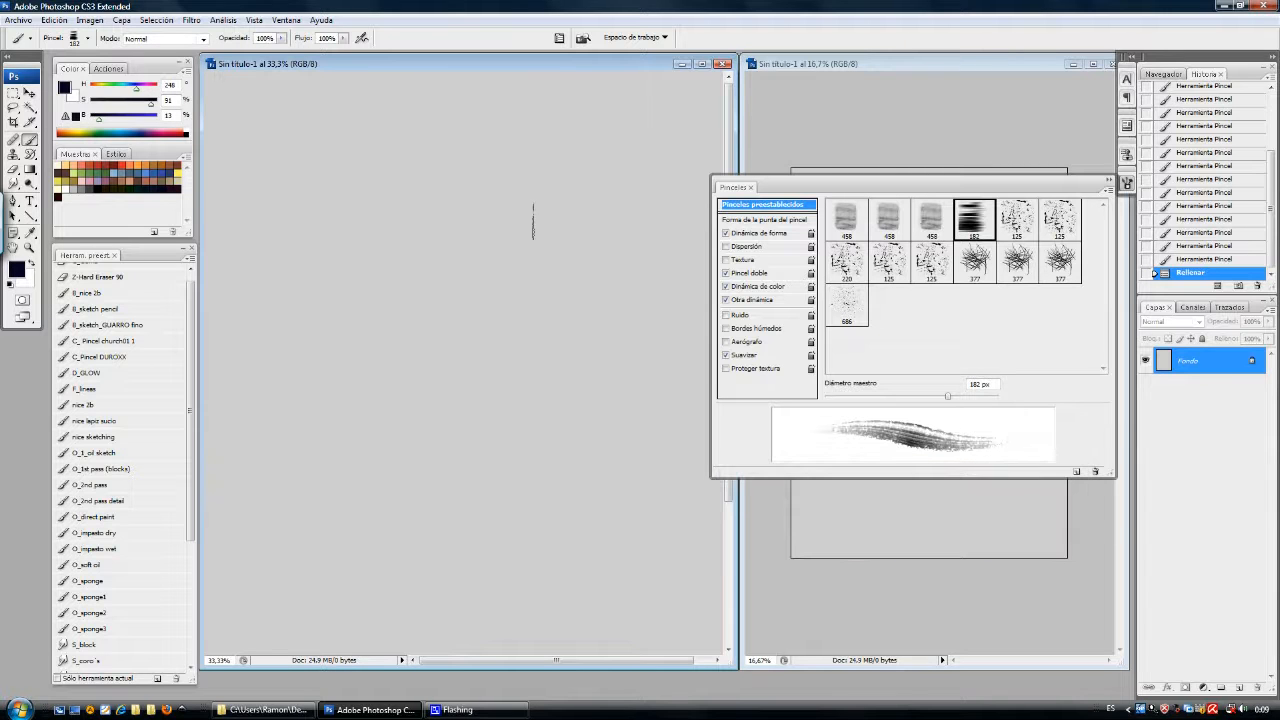
- Paint dark blue strokes as a wide horizontal band with short diagonal blocks below it to test the oil brush
mouse_move(641, 177)
left_mouse_down()
mouse_move(515, 150)
mouse_move(279, 155)
mouse_move(658, 185)
mouse_move(289, 180)
mouse_move(675, 195)
mouse_move(470, 195)
mouse_move(615, 207)
mouse_move(485, 222)
mouse_move(506, 227)
mouse_move(482, 245)
mouse_move(483, 280)
mouse_move(545, 328)
mouse_move(526, 338)
mouse_move(564, 300)
mouse_move(532, 297)
mouse_move(642, 300)
mouse_move(608, 296)
left_mouse_up()
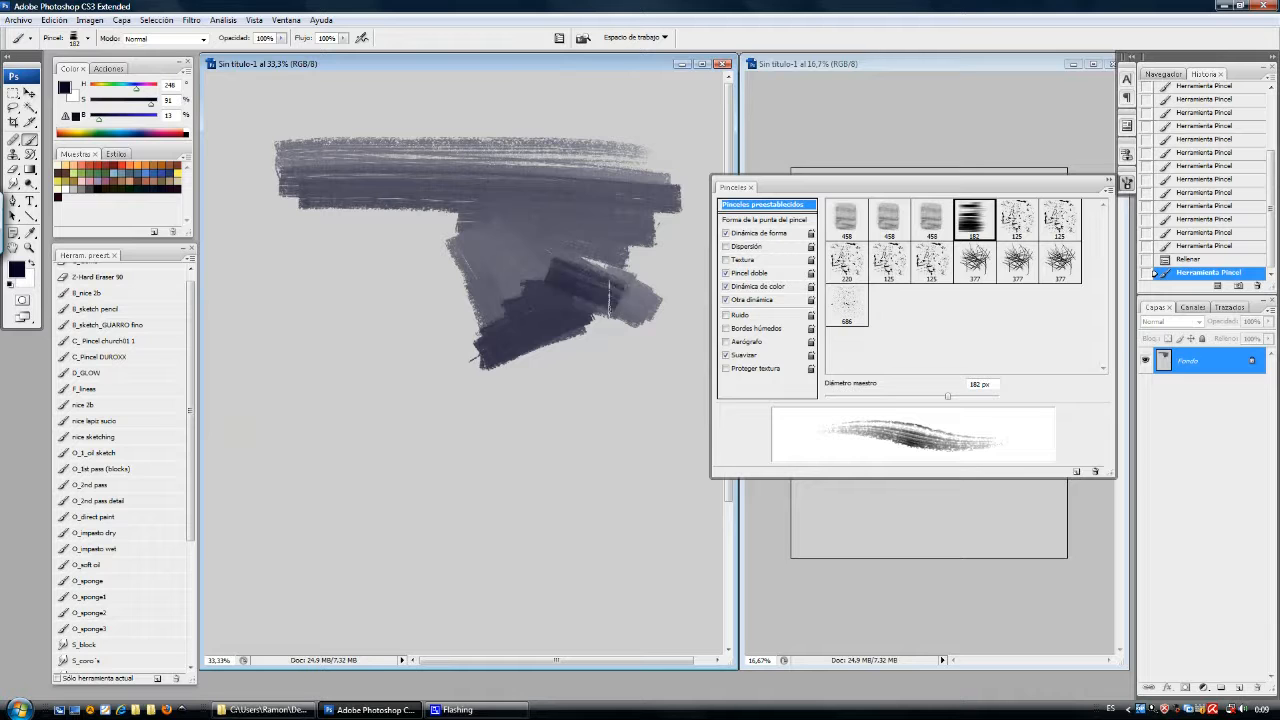
mouse_move(519, 278)
left_mouse_down()
mouse_move(505, 292)
mouse_move(585, 250)
mouse_move(520, 228)
mouse_move(555, 238)
left_mouse_up()
mouse_move(394, 224)
left_mouse_down()
mouse_move(300, 218)
mouse_move(389, 245)
mouse_move(432, 298)
mouse_move(404, 285)
mouse_move(425, 315)
mouse_move(358, 240)
mouse_move(378, 358)
left_mouse_up()
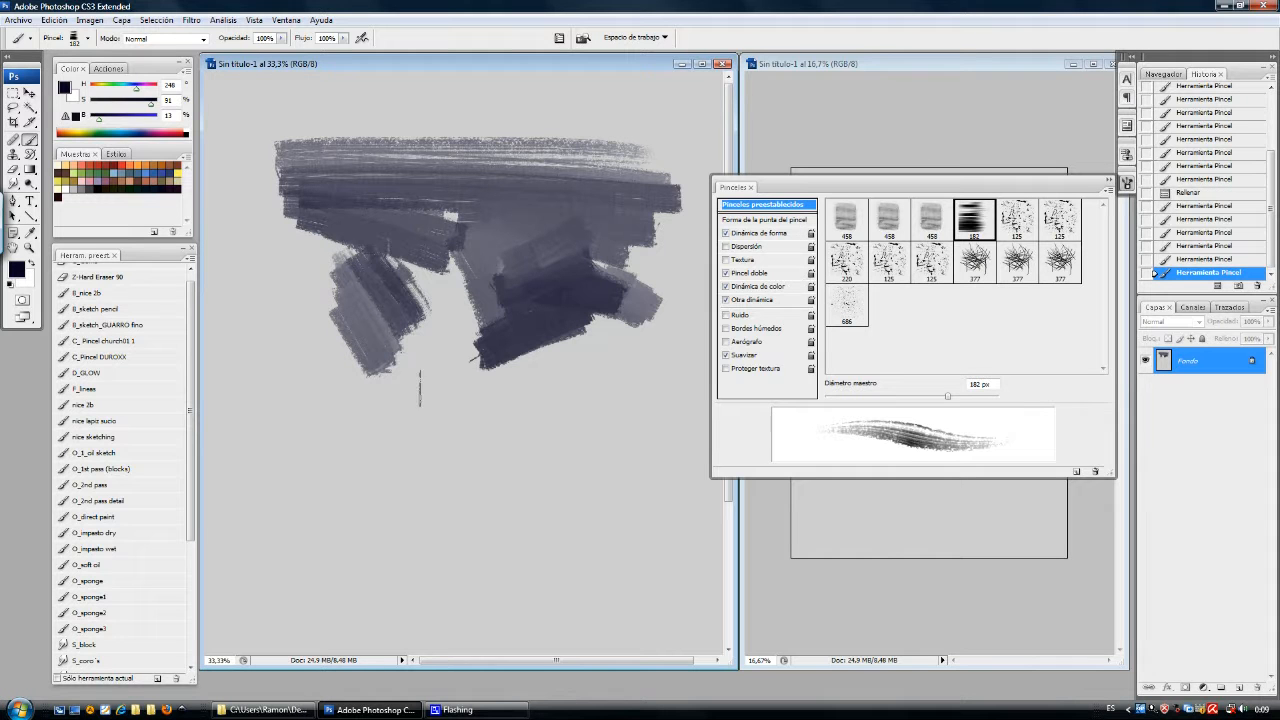
mouse_move(440, 312)
left_mouse_down()
mouse_move(470, 440)
mouse_move(430, 360)
mouse_move(475, 485)
left_mouse_up()
left_click_drag(565, 375, 600, 485)
left_click_drag(585, 440, 588, 478)
mouse_move(545, 395)
left_mouse_down()
mouse_move(552, 460)
mouse_move(525, 395)
mouse_move(560, 450)
mouse_move(574, 425)
left_mouse_up()
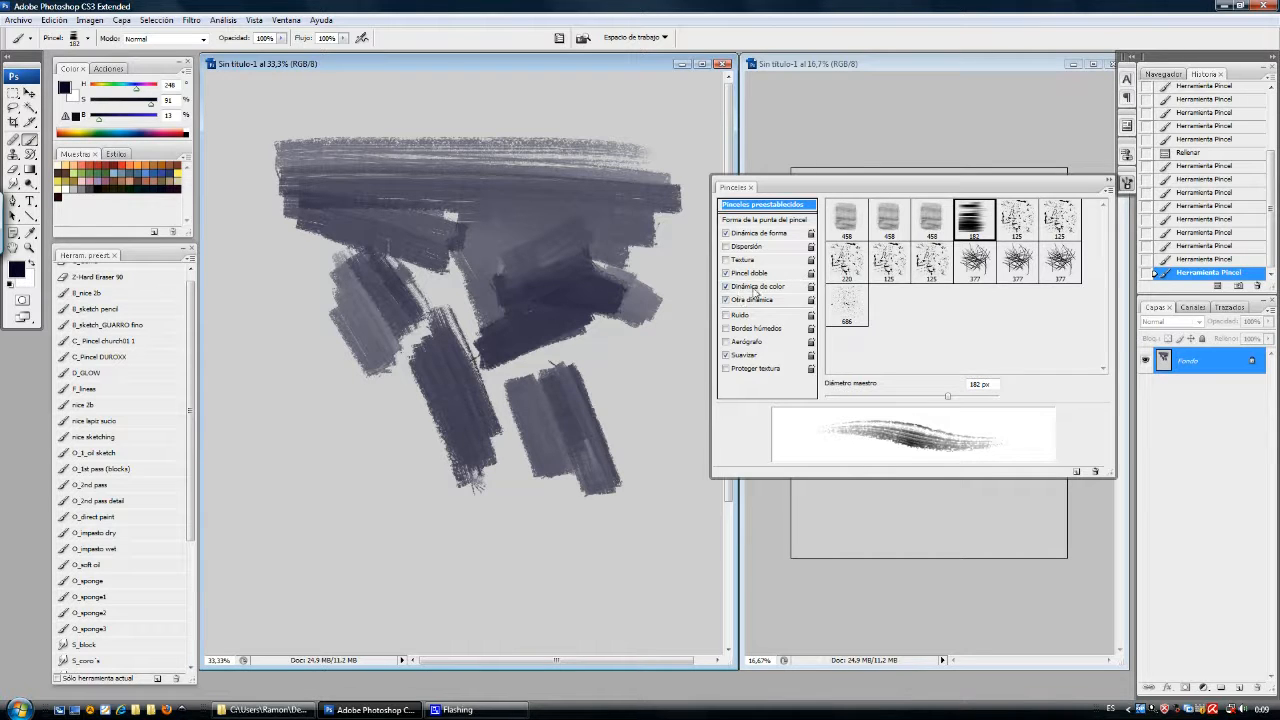
- Show the oil brush's Color Dynamics settings and layer darker blue strokes over the horizontal band and blocks
left_click(757, 287)
mouse_move(590, 350)
left_mouse_down()
mouse_move(615, 330)
mouse_move(560, 370)
mouse_move(605, 310)
mouse_move(595, 320)
left_mouse_up()
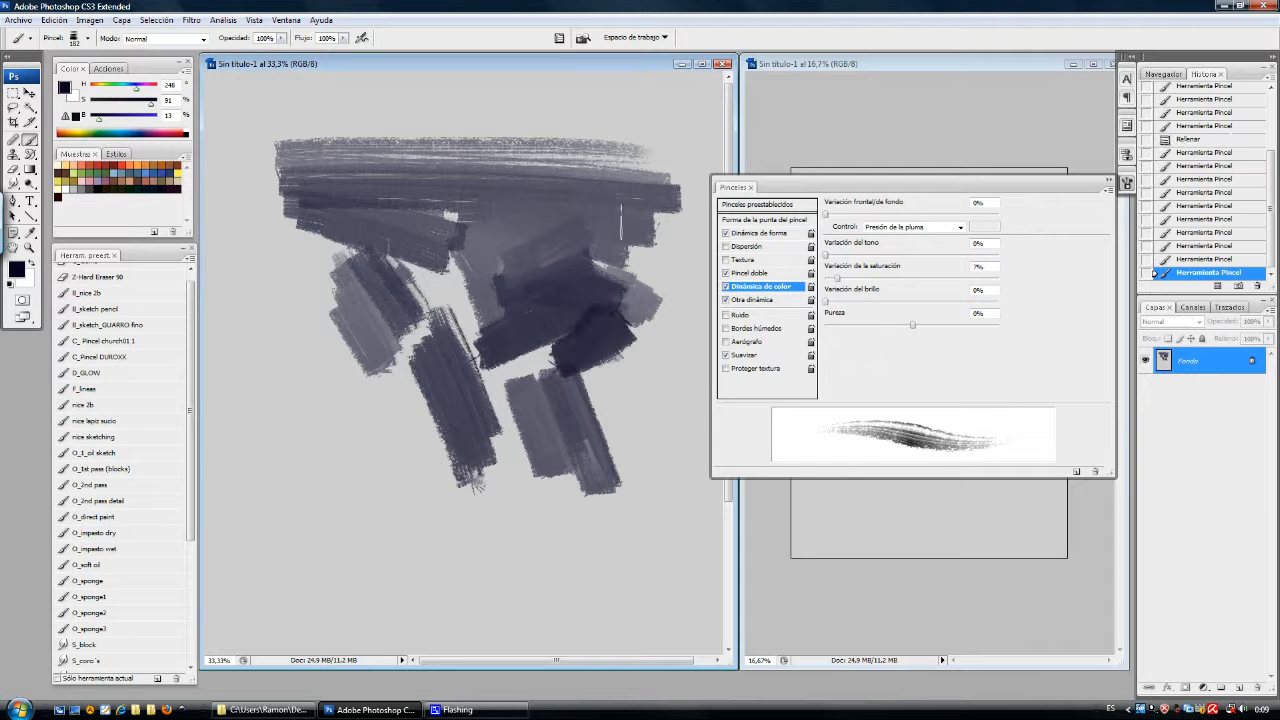
mouse_move(528, 275)
left_mouse_down()
mouse_move(529, 232)
mouse_move(483, 225)
mouse_move(468, 205)
mouse_move(396, 212)
mouse_move(444, 202)
left_mouse_up()
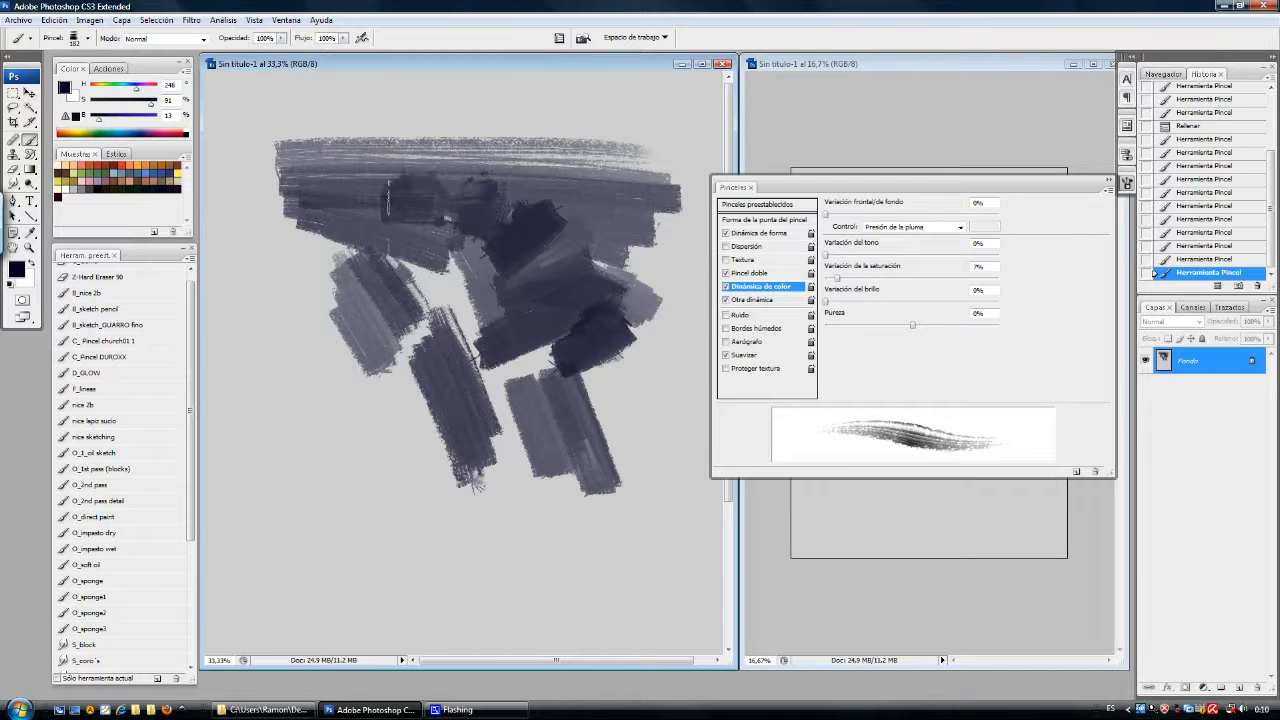
left_click_drag(387, 200, 330, 196)
mouse_move(646, 162)
left_mouse_down()
mouse_move(479, 145)
mouse_move(348, 160)
left_mouse_up()
mouse_move(448, 144)
left_mouse_down()
mouse_move(539, 150)
mouse_move(478, 140)
mouse_move(594, 120)
left_mouse_up()
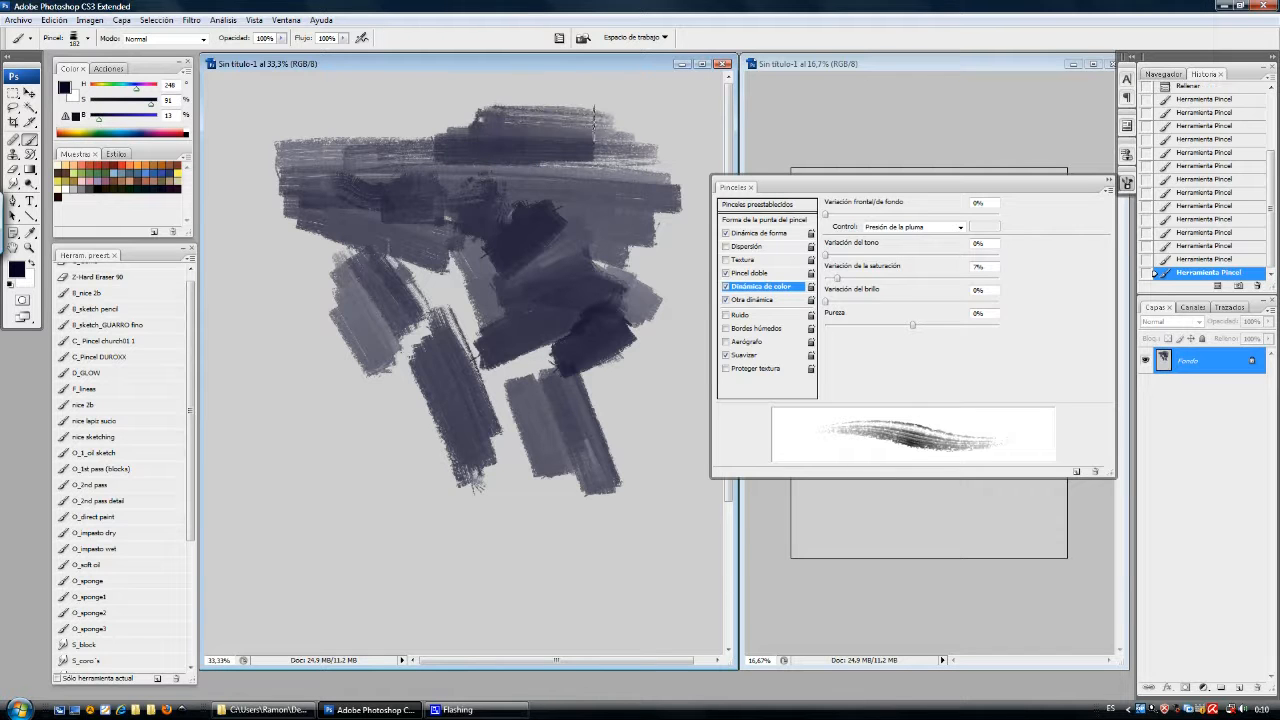
- Paint orange-red strokes over the dark band, and cover the lower blocks using light grey sampled from the canvas
left_click(123, 165)
left_click_drag(468, 161, 321, 161)
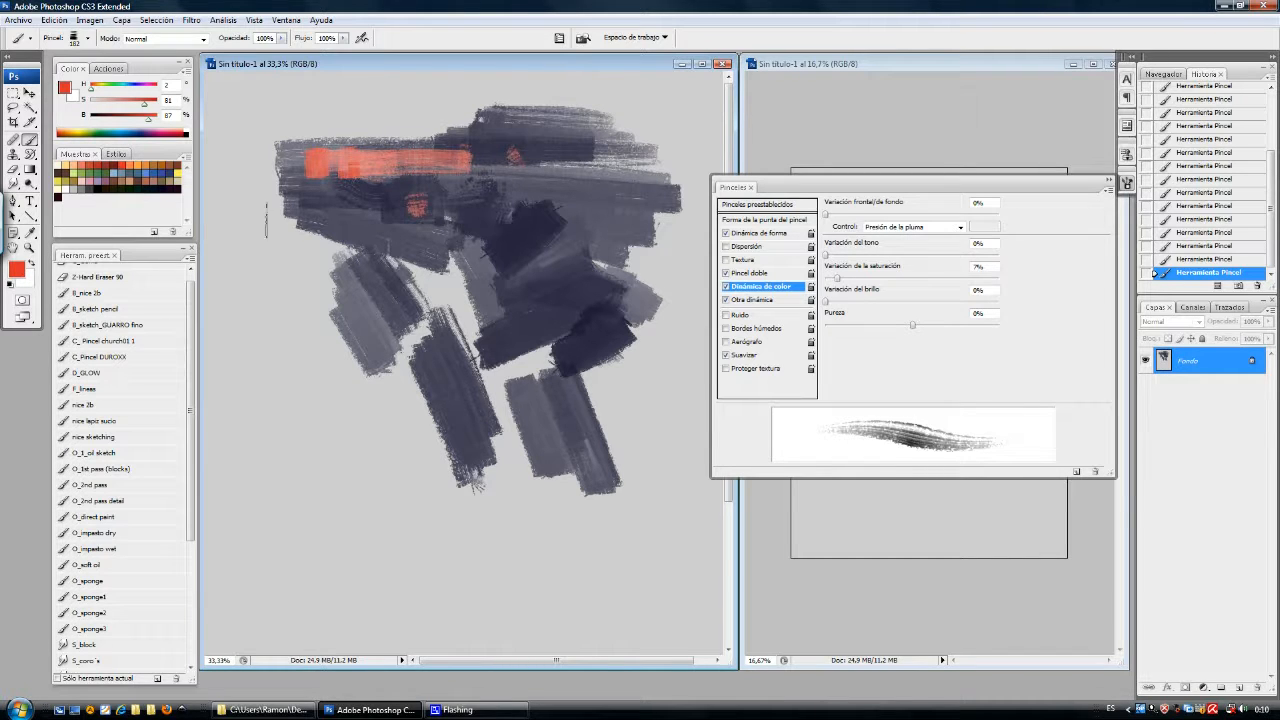
left_click(295, 255, "alt")
mouse_move(268, 225)
left_mouse_down()
mouse_move(440, 280)
mouse_move(450, 257)
mouse_move(495, 250)
mouse_move(528, 222)
mouse_move(505, 285)
mouse_move(655, 300)
mouse_move(644, 331)
mouse_move(335, 300)
mouse_move(340, 335)
mouse_move(590, 400)
mouse_move(600, 450)
mouse_move(465, 425)
mouse_move(555, 470)
mouse_move(465, 460)
mouse_move(465, 490)
left_mouse_up()
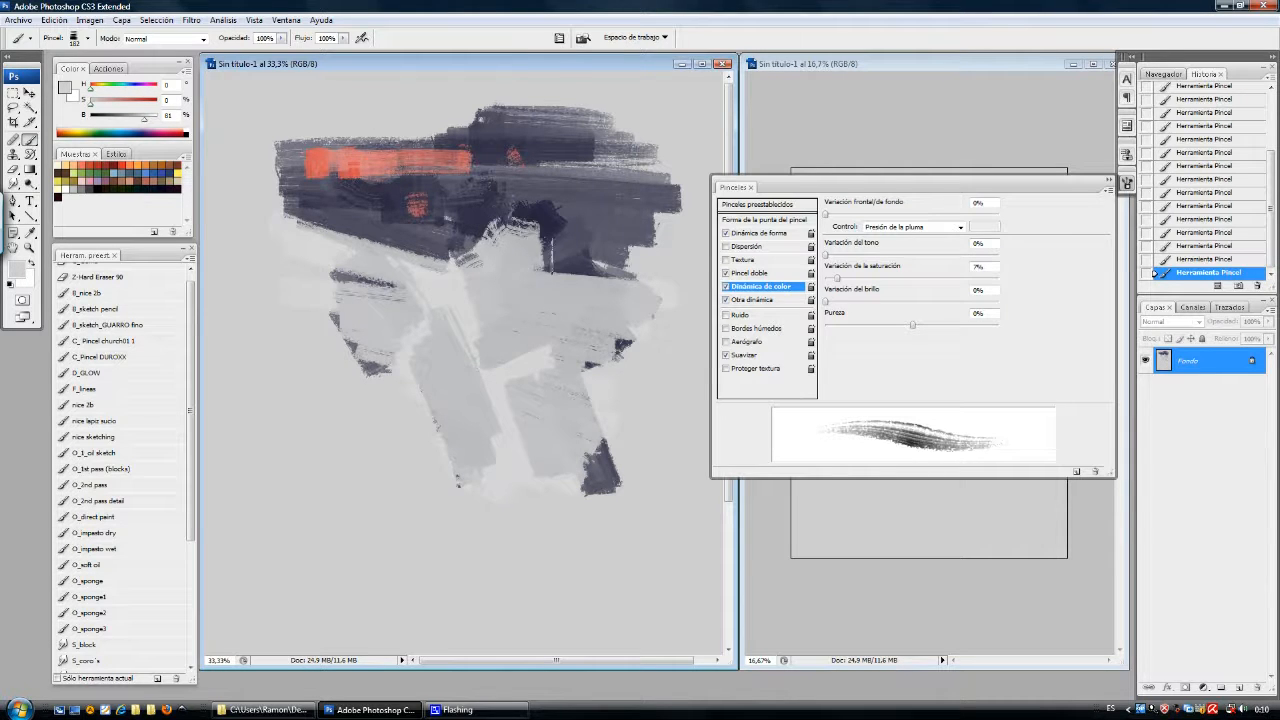
- Clear the canvas with a light grey fill and select the 125 px water/oil 01 brush preset
key("shift+BackSpace")
key("Return")
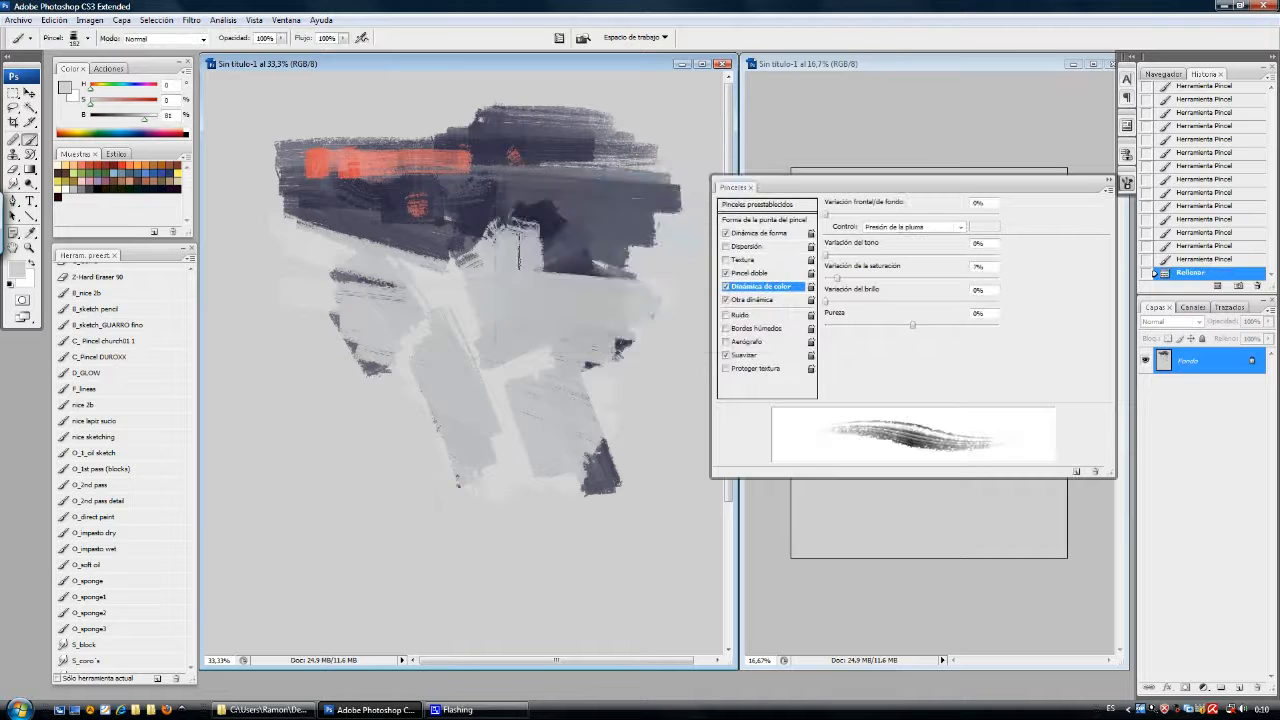
left_click(763, 205)
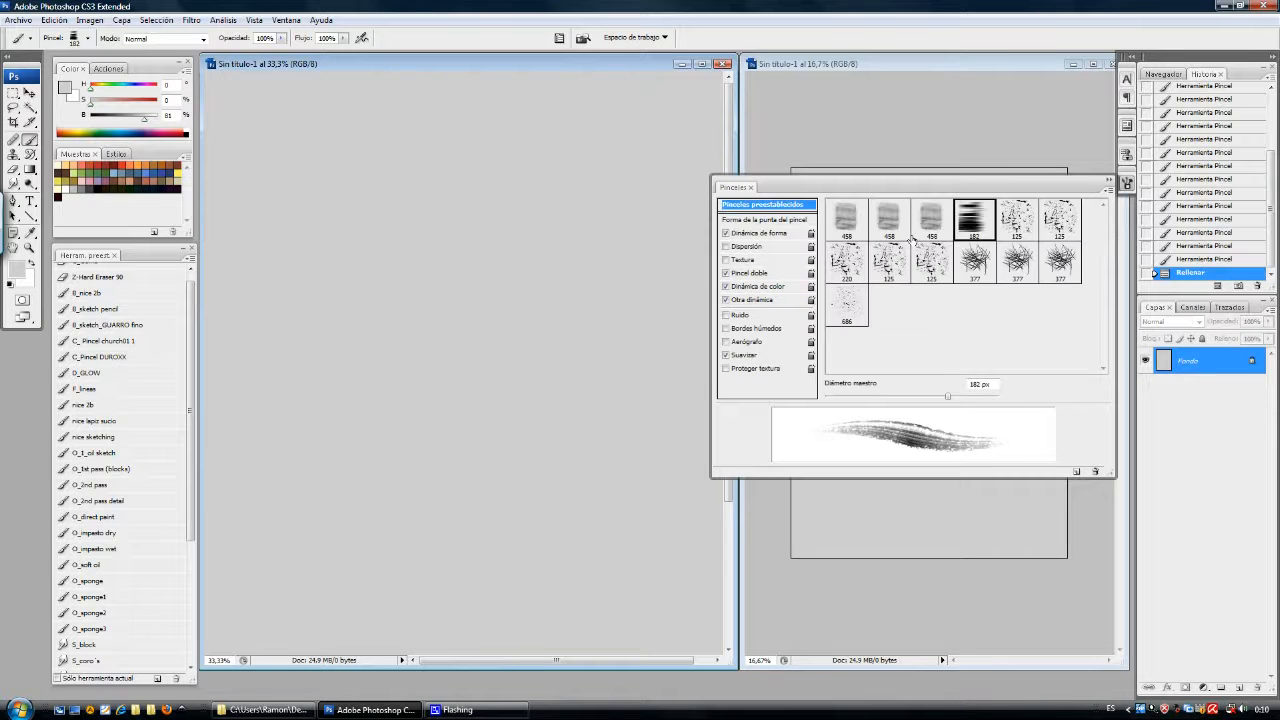
double_click(1016, 218)
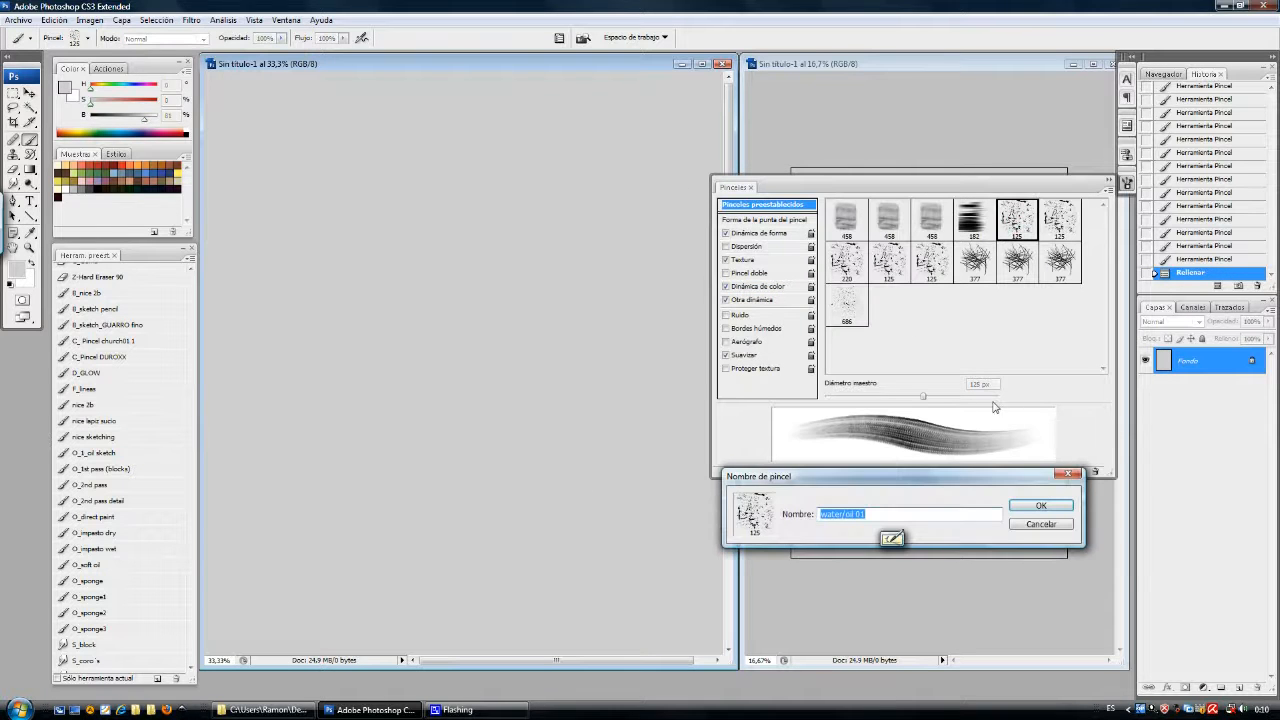
left_click(1033, 505)
- Try a light grey test stroke, undo it, and set the foreground colour to the dark blue swatch
left_click_drag(612, 162, 366, 160)
left_click(140, 187)
key("ctrl+z")
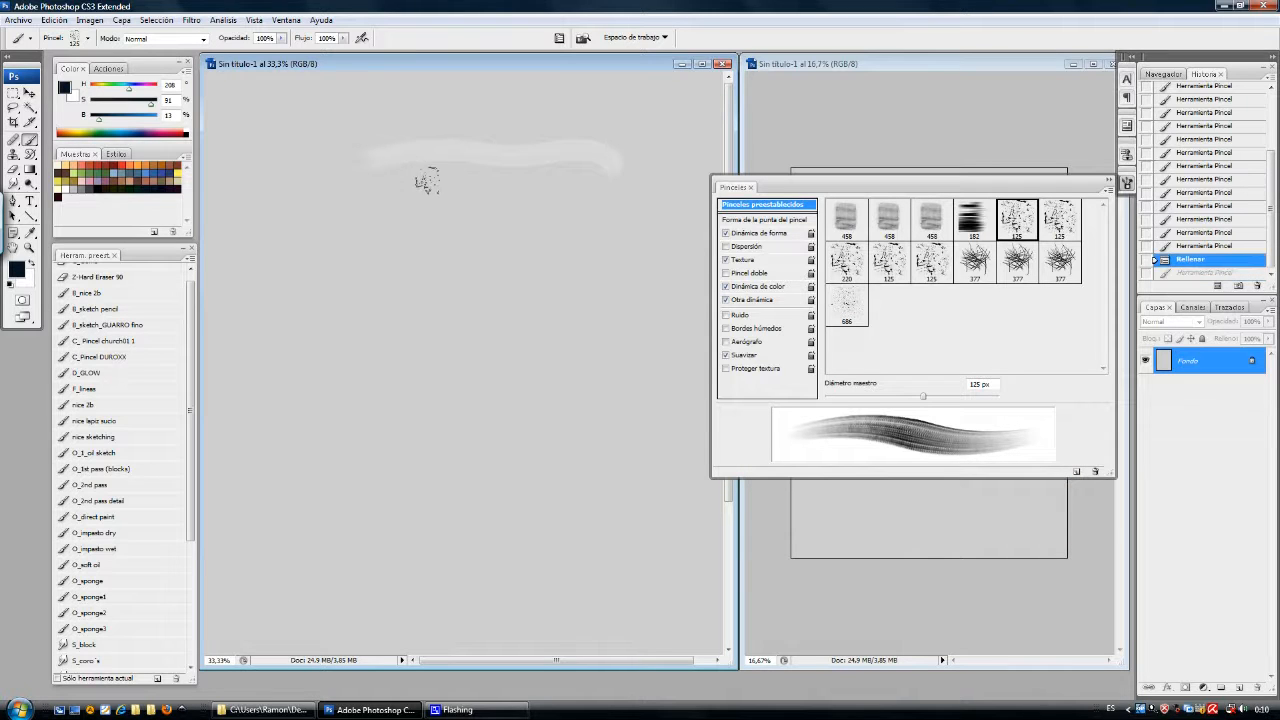
- Paint overlapping dark blue strokes across the upper canvas and layer orange strokes over their right end
mouse_move(299, 151)
left_mouse_down()
mouse_move(602, 168)
mouse_move(414, 188)
mouse_move(544, 205)
mouse_move(564, 128)
mouse_move(571, 225)
mouse_move(600, 140)
mouse_move(621, 200)
mouse_move(630, 172)
mouse_move(654, 215)
mouse_move(657, 175)
mouse_move(649, 262)
mouse_move(630, 240)
mouse_move(604, 270)
mouse_move(494, 217)
mouse_move(458, 238)
left_mouse_up()
mouse_move(535, 205)
left_mouse_down()
mouse_move(634, 236)
mouse_move(614, 224)
mouse_move(608, 246)
mouse_move(642, 243)
mouse_move(650, 204)
mouse_move(664, 252)
mouse_move(680, 170)
mouse_move(667, 182)
mouse_move(660, 145)
mouse_move(648, 185)
left_mouse_up()
mouse_move(404, 250)
left_mouse_down()
mouse_move(437, 245)
mouse_move(420, 275)
mouse_move(315, 205)
mouse_move(308, 242)
mouse_move(430, 285)
mouse_move(432, 340)
mouse_move(440, 262)
mouse_move(453, 305)
mouse_move(460, 255)
mouse_move(520, 335)
mouse_move(585, 300)
mouse_move(608, 365)
mouse_move(603, 422)
mouse_move(578, 320)
mouse_move(573, 372)
mouse_move(540, 298)
mouse_move(475, 355)
left_mouse_up()
mouse_move(632, 232)
left_mouse_down()
mouse_move(610, 208)
mouse_move(618, 243)
mouse_move(628, 205)
mouse_move(636, 228)
mouse_move(638, 190)
mouse_move(655, 255)
left_mouse_up()
mouse_move(600, 205)
left_mouse_down()
mouse_move(560, 186)
mouse_move(568, 228)
mouse_move(543, 108)
mouse_move(533, 140)
mouse_move(430, 135)
mouse_move(495, 160)
left_mouse_up()
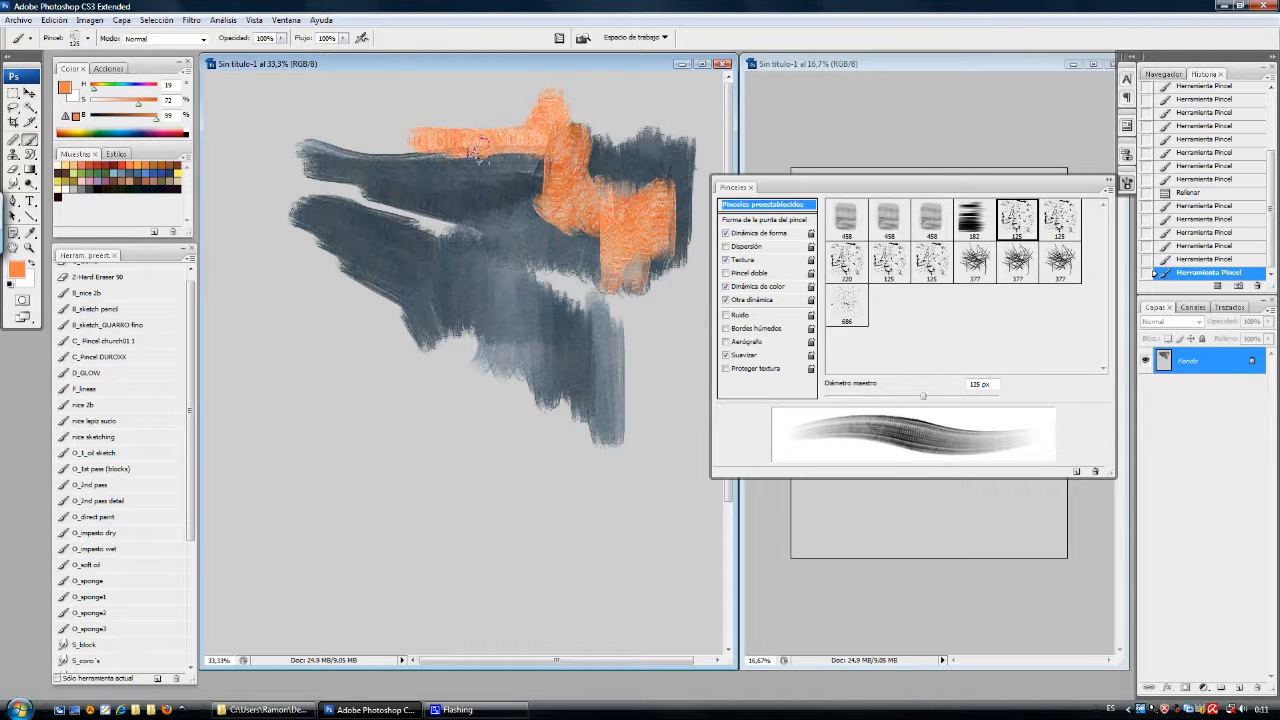
- With the Color Dynamics settings shown, cover the dark blue area with orange strokes, and clear the canvas with a light grey fill
left_click(753, 288)
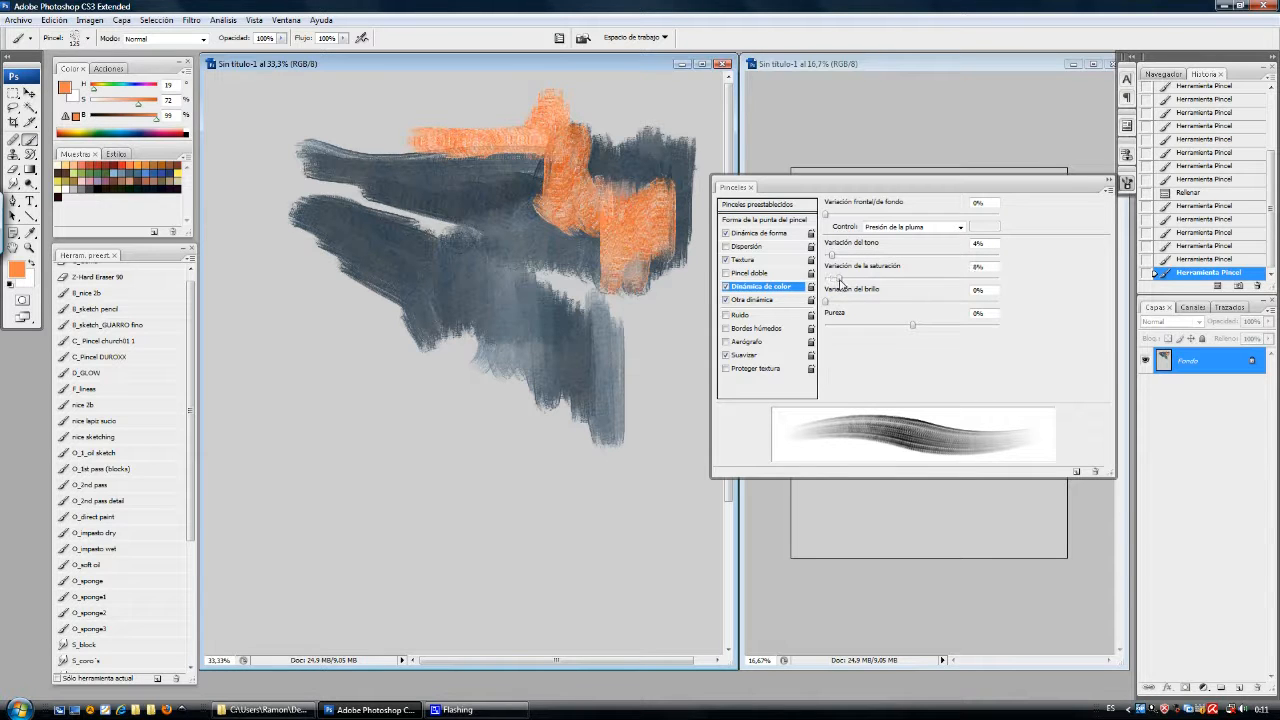
mouse_move(495, 280)
left_mouse_down()
mouse_move(503, 213)
mouse_move(483, 198)
mouse_move(475, 238)
mouse_move(458, 212)
mouse_move(452, 240)
mouse_move(418, 198)
mouse_move(377, 207)
mouse_move(375, 189)
mouse_move(495, 185)
mouse_move(525, 265)
mouse_move(578, 290)
mouse_move(502, 272)
mouse_move(500, 340)
mouse_move(470, 275)
mouse_move(452, 283)
mouse_move(442, 258)
mouse_move(410, 296)
mouse_move(400, 262)
mouse_move(368, 238)
mouse_move(422, 210)
left_mouse_up()
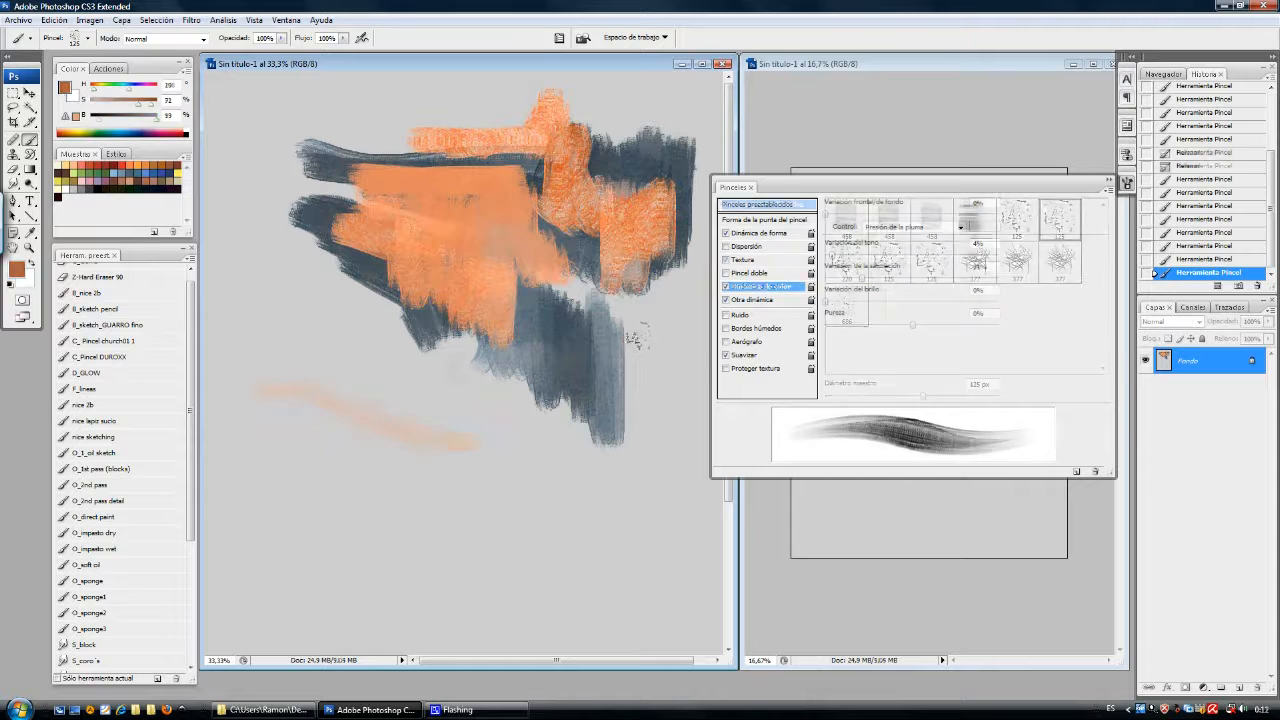
key("shift+F5")
key("Return")
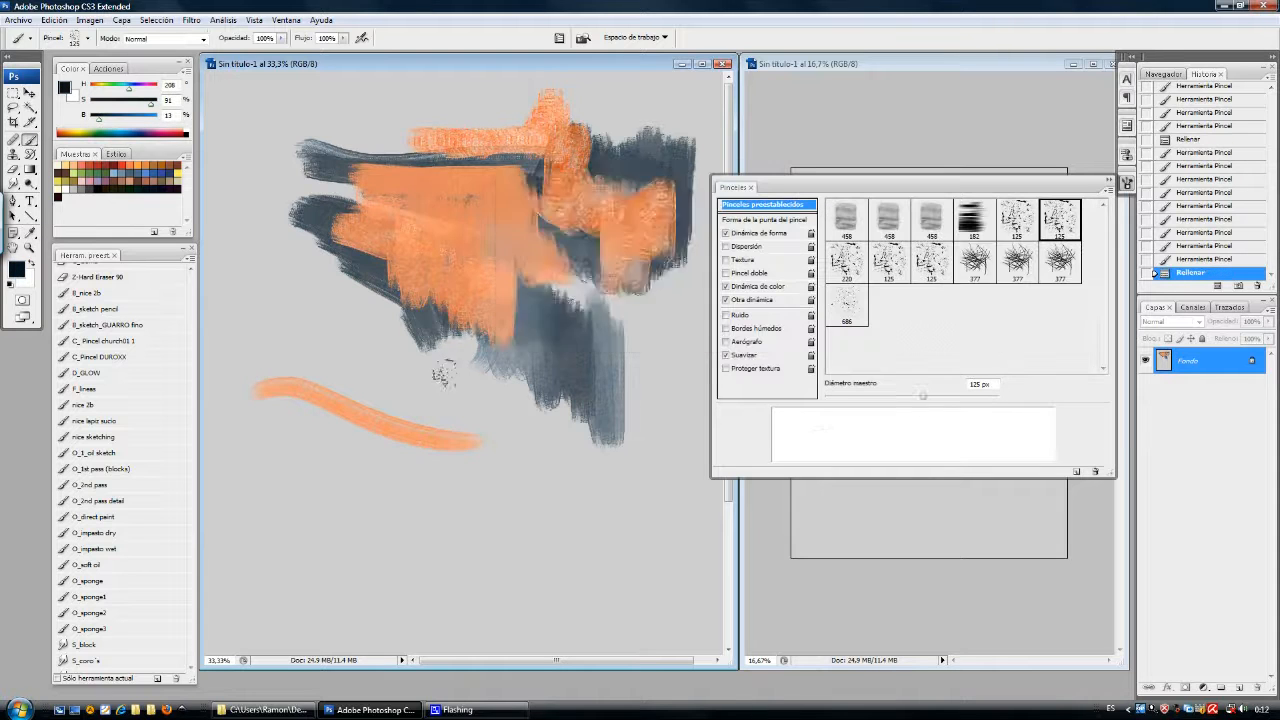
- Paint three separate patches of vertical dark blue strokes, two along the upper canvas and one at the lower left
mouse_move(253, 158)
left_mouse_down()
mouse_move(253, 236)
mouse_move(295, 160)
mouse_move(368, 282)
mouse_move(371, 112)
mouse_move(409, 255)
mouse_move(440, 148)
mouse_move(452, 234)
mouse_move(466, 190)
left_mouse_up()
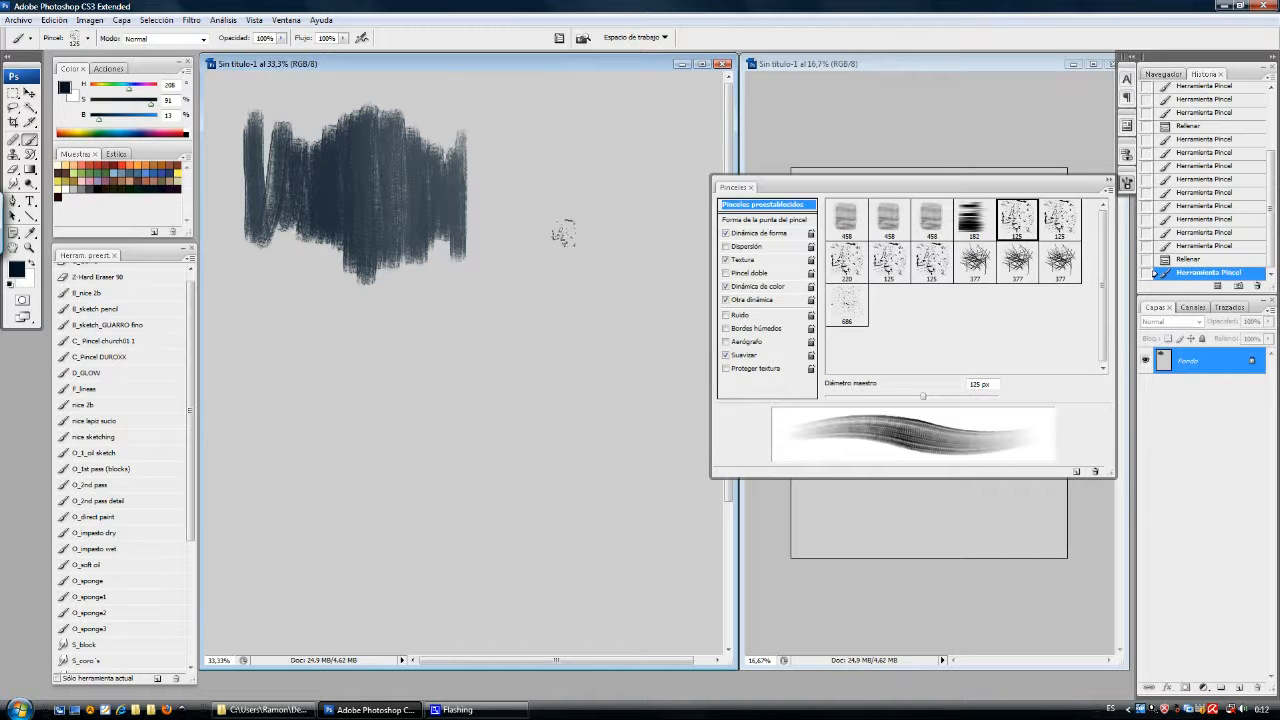
mouse_move(675, 135)
left_mouse_down()
mouse_move(645, 137)
mouse_move(615, 272)
mouse_move(610, 185)
mouse_move(587, 263)
mouse_move(552, 183)
mouse_move(548, 250)
mouse_move(502, 225)
left_mouse_up()
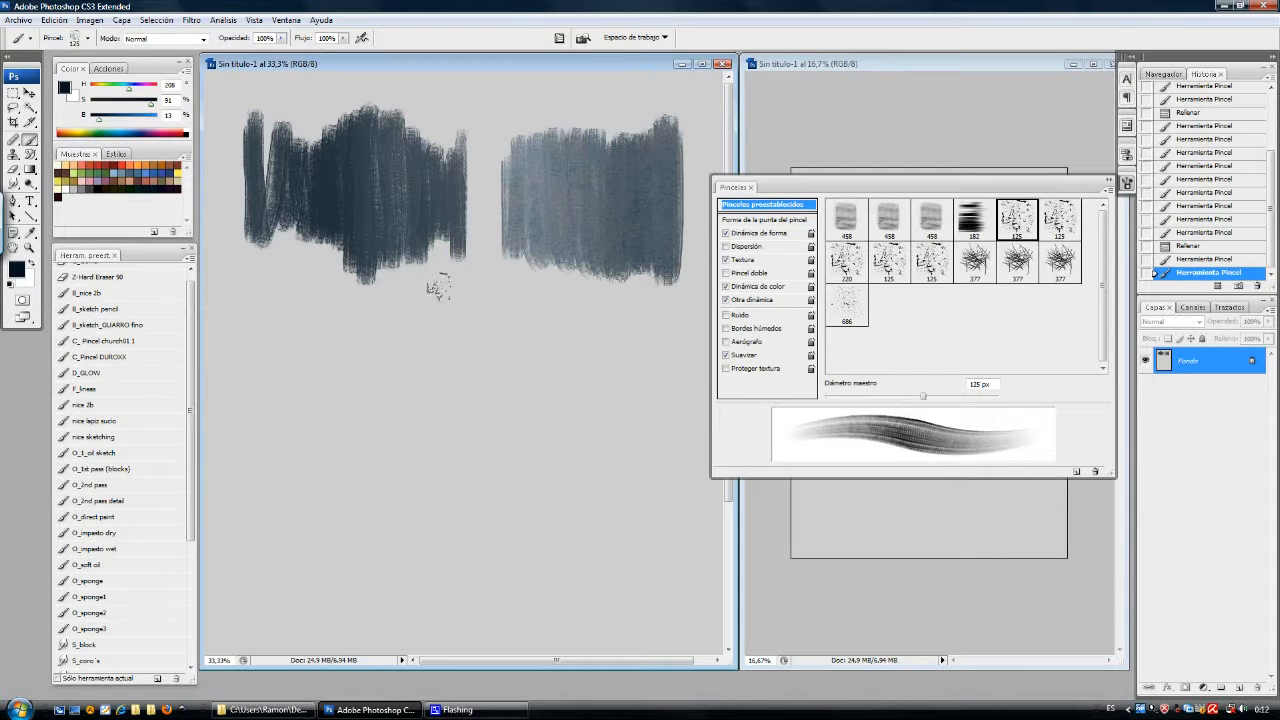
right_click(464, 322)
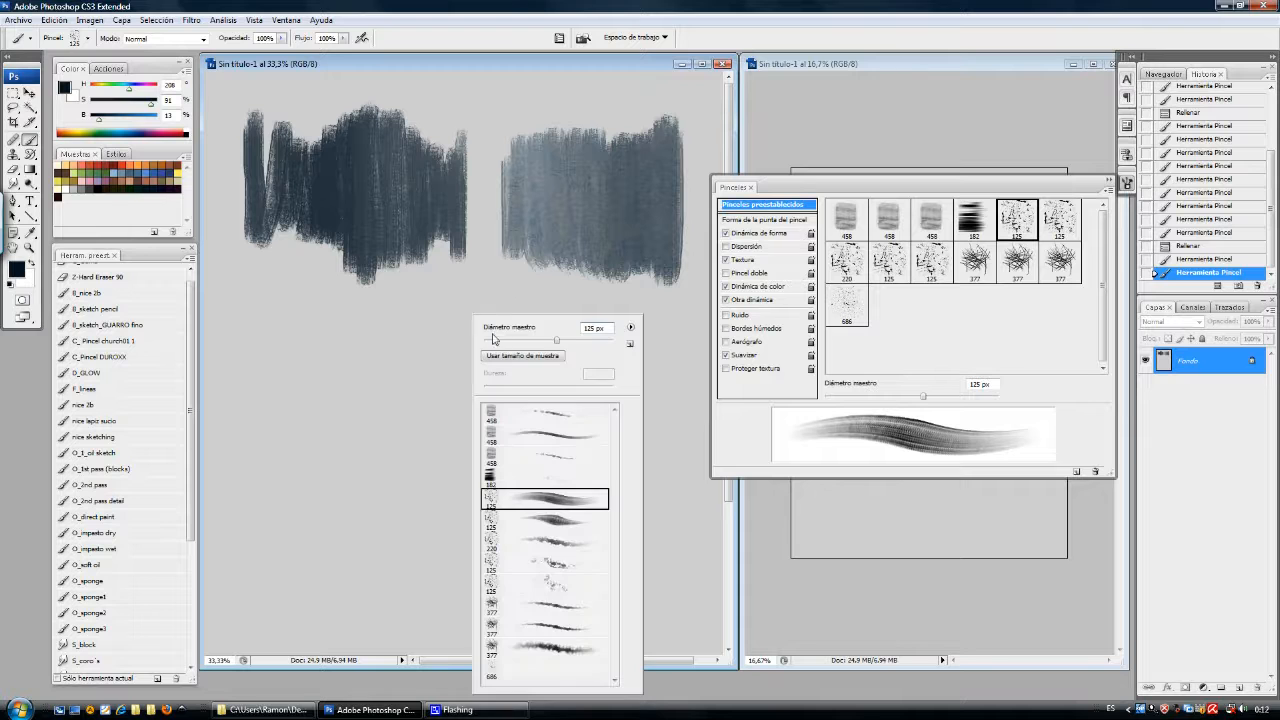
mouse_move(276, 350)
left_mouse_down()
mouse_move(290, 435)
mouse_move(303, 370)
mouse_move(327, 435)
mouse_move(380, 486)
mouse_move(415, 430)
left_mouse_up()
- Select the second 125 px brush preset, enlarge it to 298 px, and paint broad dark blue strokes across the lower canvas
left_click(1060, 218)
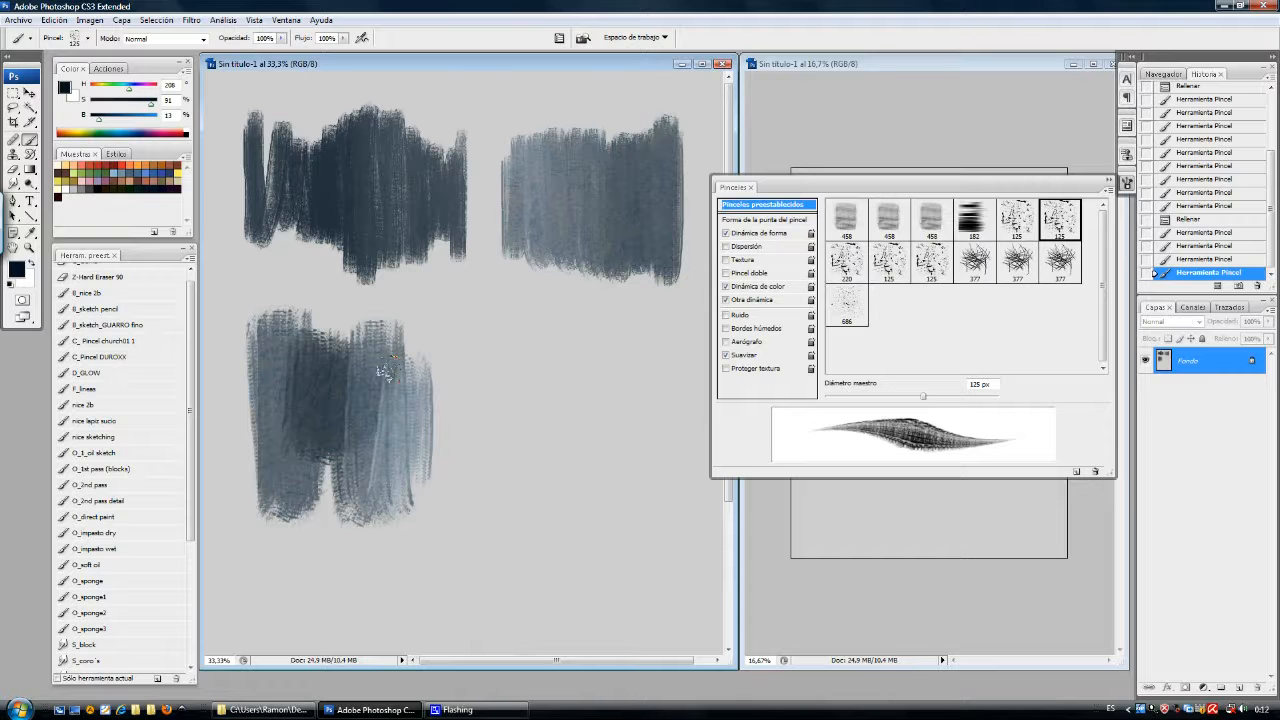
left_click_drag(385, 372, 405, 470)
right_click(457, 400)
left_click_drag(581, 342, 586, 342)
left_click(457, 342)
mouse_move(459, 345)
left_mouse_down()
mouse_move(460, 364)
mouse_move(421, 372)
mouse_move(360, 330)
mouse_move(495, 345)
mouse_move(510, 455)
mouse_move(575, 475)
left_mouse_up()
mouse_move(435, 495)
left_mouse_down()
mouse_move(506, 505)
mouse_move(663, 460)
mouse_move(658, 330)
mouse_move(643, 495)
mouse_move(598, 325)
mouse_move(578, 415)
mouse_move(573, 365)
mouse_move(543, 335)
mouse_move(523, 470)
mouse_move(583, 485)
mouse_move(603, 512)
mouse_move(628, 485)
mouse_move(621, 435)
mouse_move(606, 460)
mouse_move(616, 435)
mouse_move(688, 445)
mouse_move(633, 392)
mouse_move(683, 370)
mouse_move(630, 390)
mouse_move(618, 375)
mouse_move(643, 337)
mouse_move(600, 360)
left_mouse_up()
mouse_move(245, 360)
left_mouse_down()
mouse_move(360, 315)
mouse_move(315, 310)
mouse_move(290, 435)
mouse_move(240, 355)
mouse_move(237, 504)
left_mouse_up()
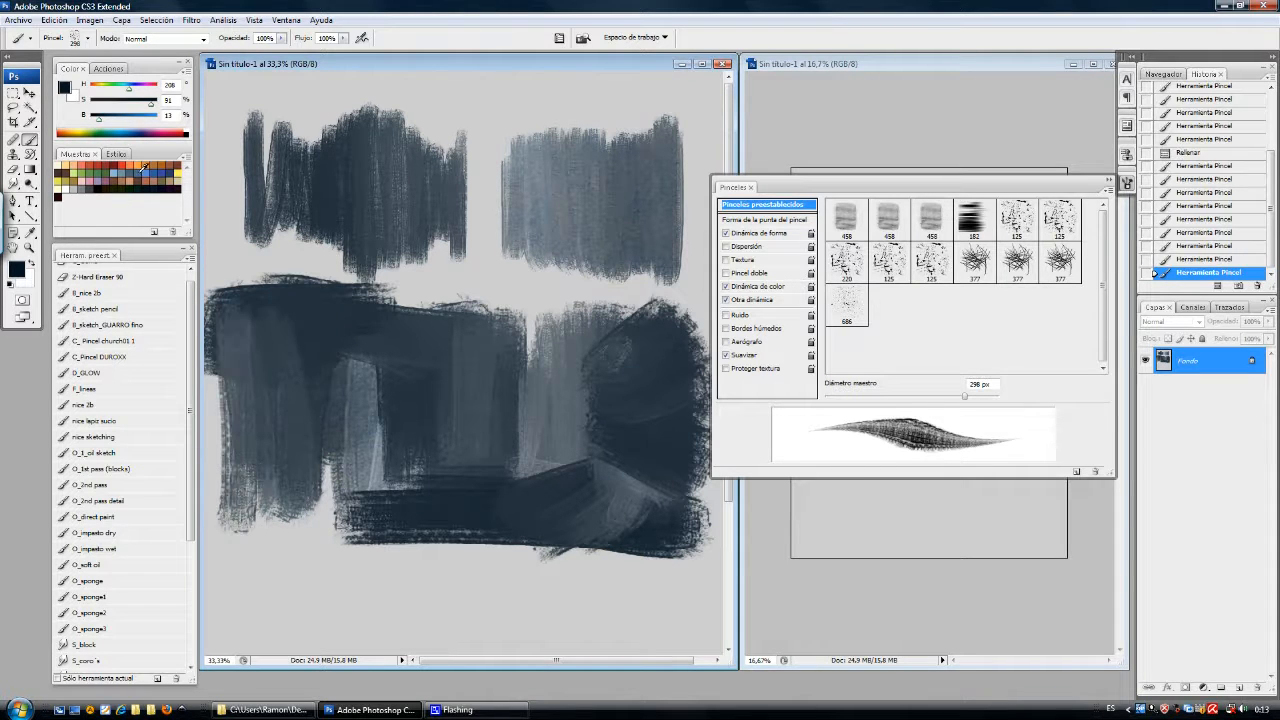
- Paint over the dark blue strokes with the orange swatch colour, and clear the canvas with a light grey fill
left_click(147, 162)
mouse_move(480, 312)
left_mouse_down()
mouse_move(495, 360)
mouse_move(545, 355)
mouse_move(570, 380)
mouse_move(525, 410)
mouse_move(595, 400)
mouse_move(585, 465)
mouse_move(480, 490)
mouse_move(355, 465)
mouse_move(455, 370)
mouse_move(385, 345)
mouse_move(445, 315)
mouse_move(395, 320)
mouse_move(390, 390)
mouse_move(430, 350)
mouse_move(370, 360)
mouse_move(400, 420)
mouse_move(385, 465)
mouse_move(450, 490)
mouse_move(515, 478)
mouse_move(508, 430)
mouse_move(455, 405)
mouse_move(500, 385)
left_mouse_up()
key("shift+F5")
key("Return")
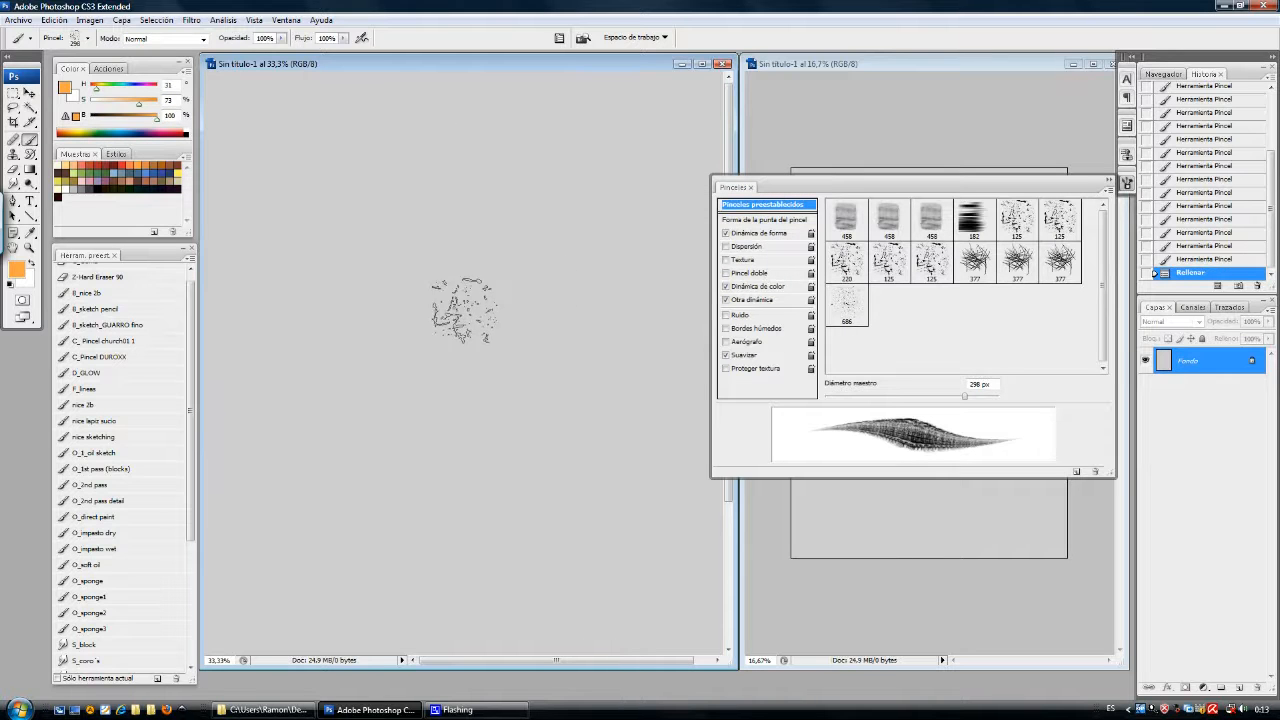
- Select the 220 px Big strokes brush preset and check its name
left_click(858, 279)
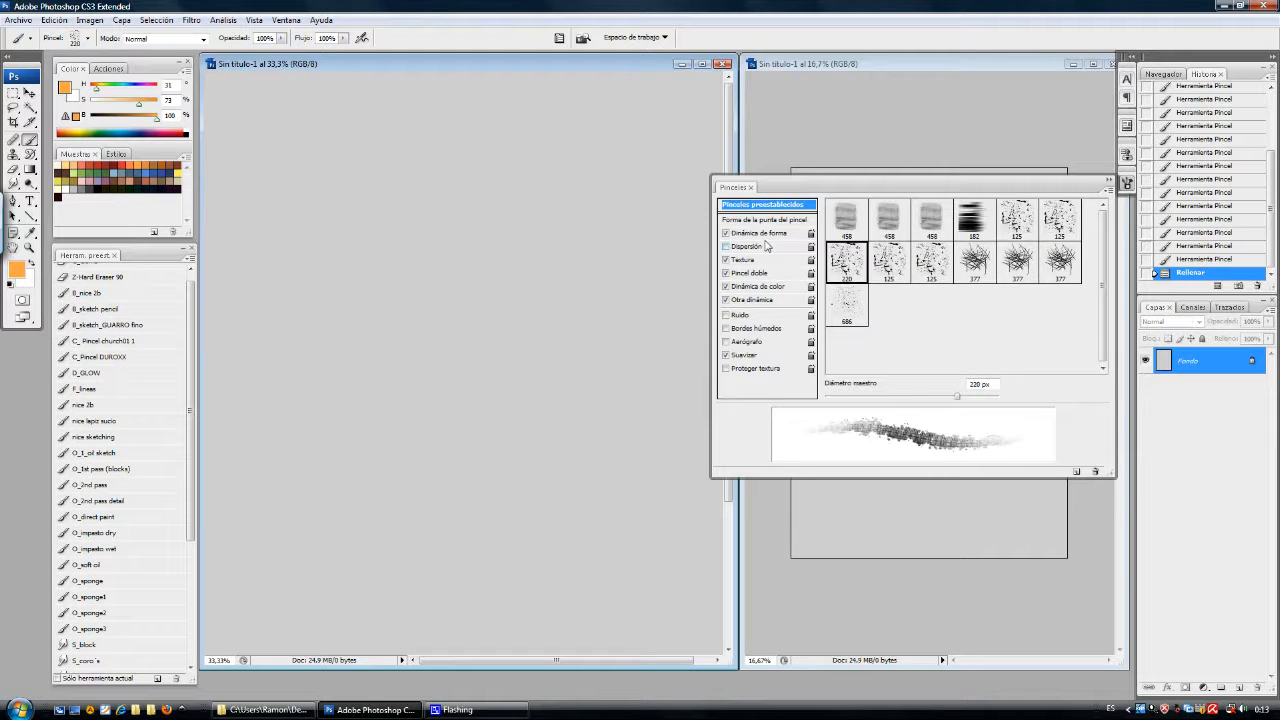
double_click(845, 265)
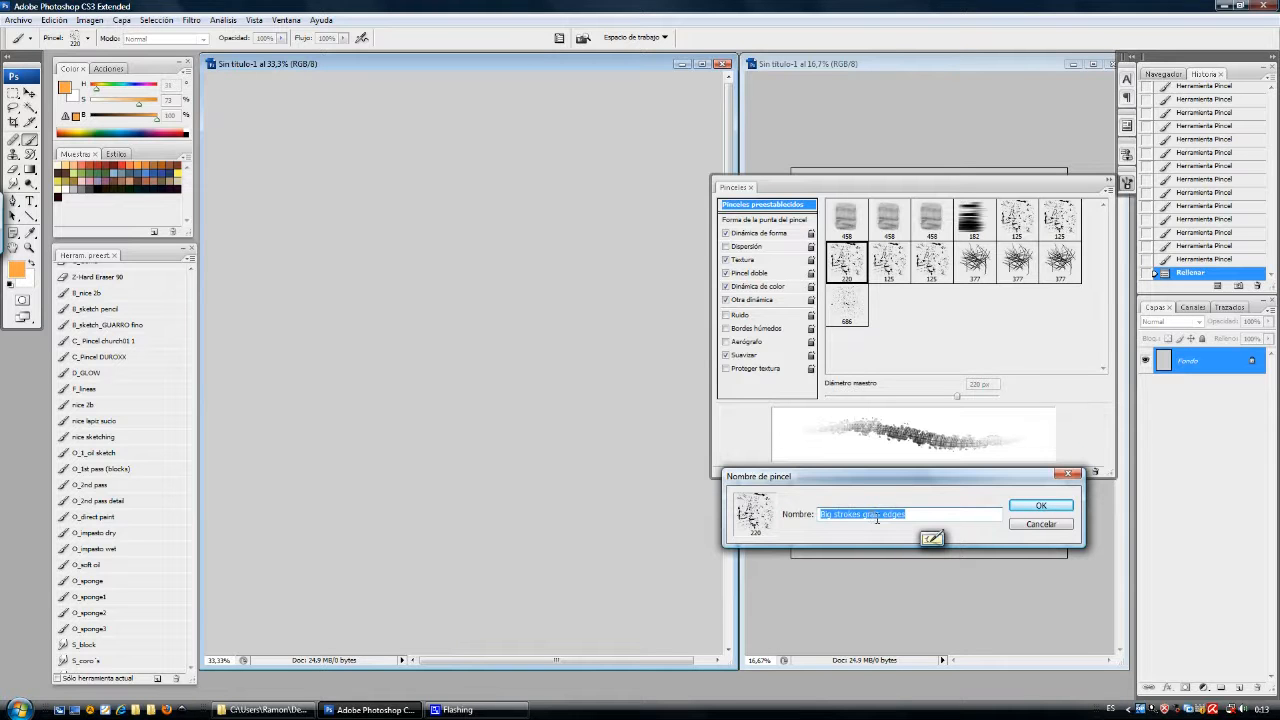
left_click(1040, 505)
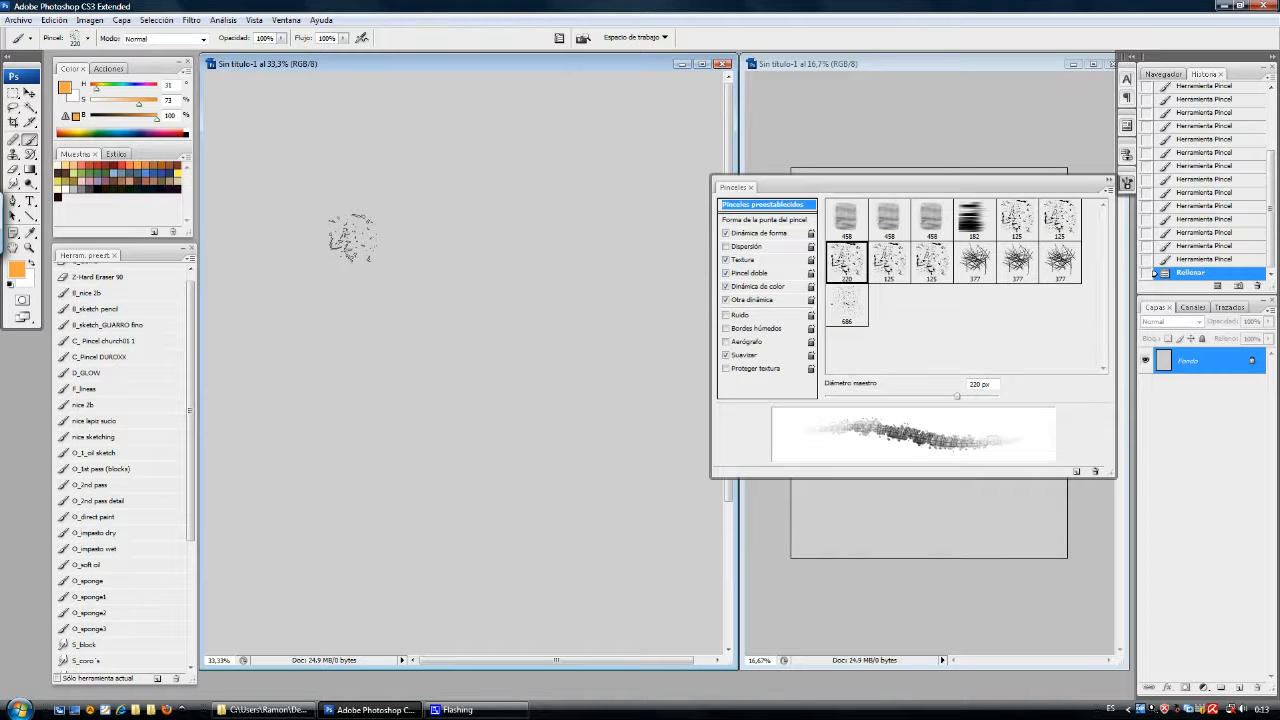
- Set the brush diameter to 504 px and paint a dark blue patch at the upper left of the canvas
right_click(342, 257)
right_click(320, 213)
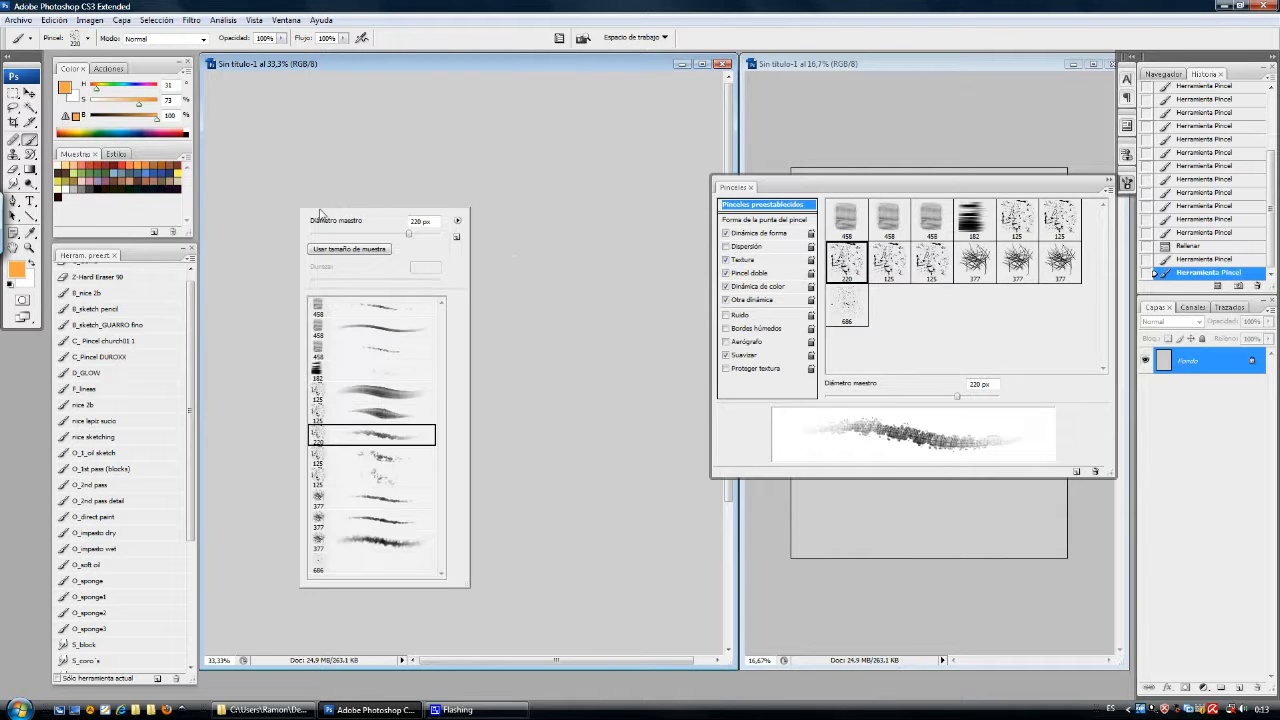
left_click(157, 189)
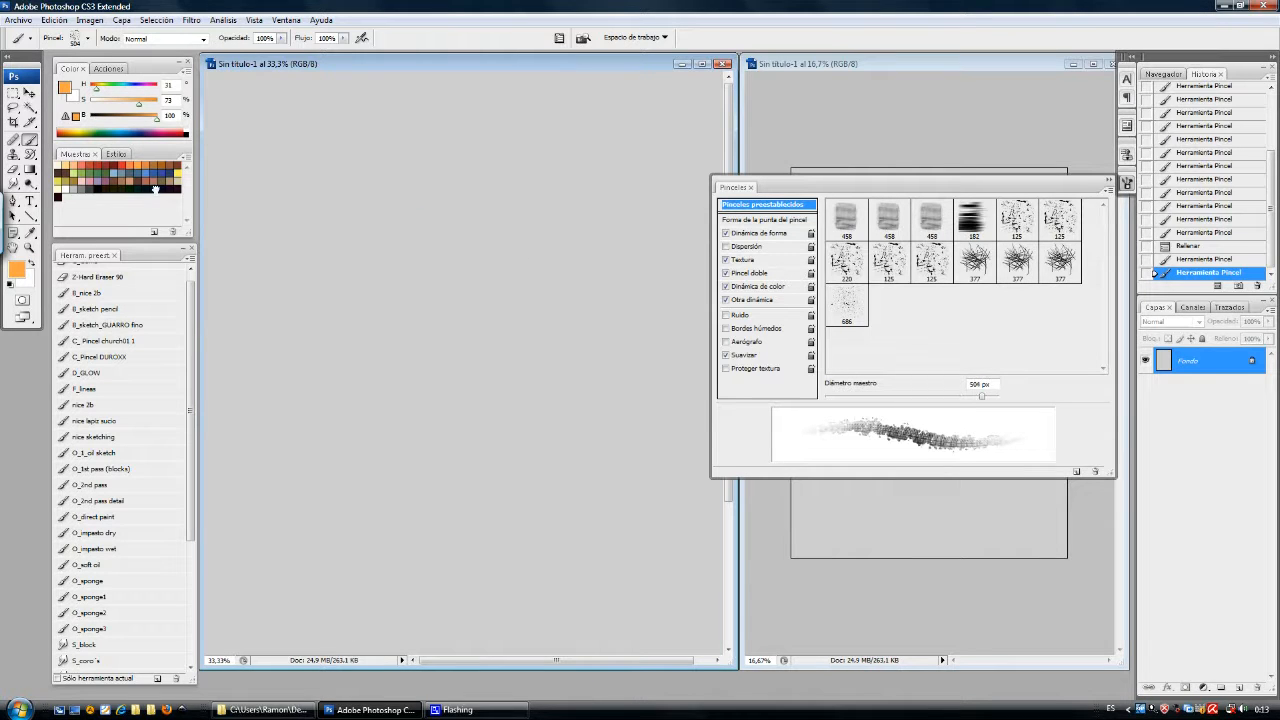
mouse_move(273, 145)
left_mouse_down()
mouse_move(270, 287)
mouse_move(280, 142)
mouse_move(272, 215)
mouse_move(290, 208)
mouse_move(300, 155)
mouse_move(304, 212)
left_mouse_up()
- Set the brush diameter to 391 px and extend the dark blue patch with strokes across the upper canvas
right_click(315, 212)
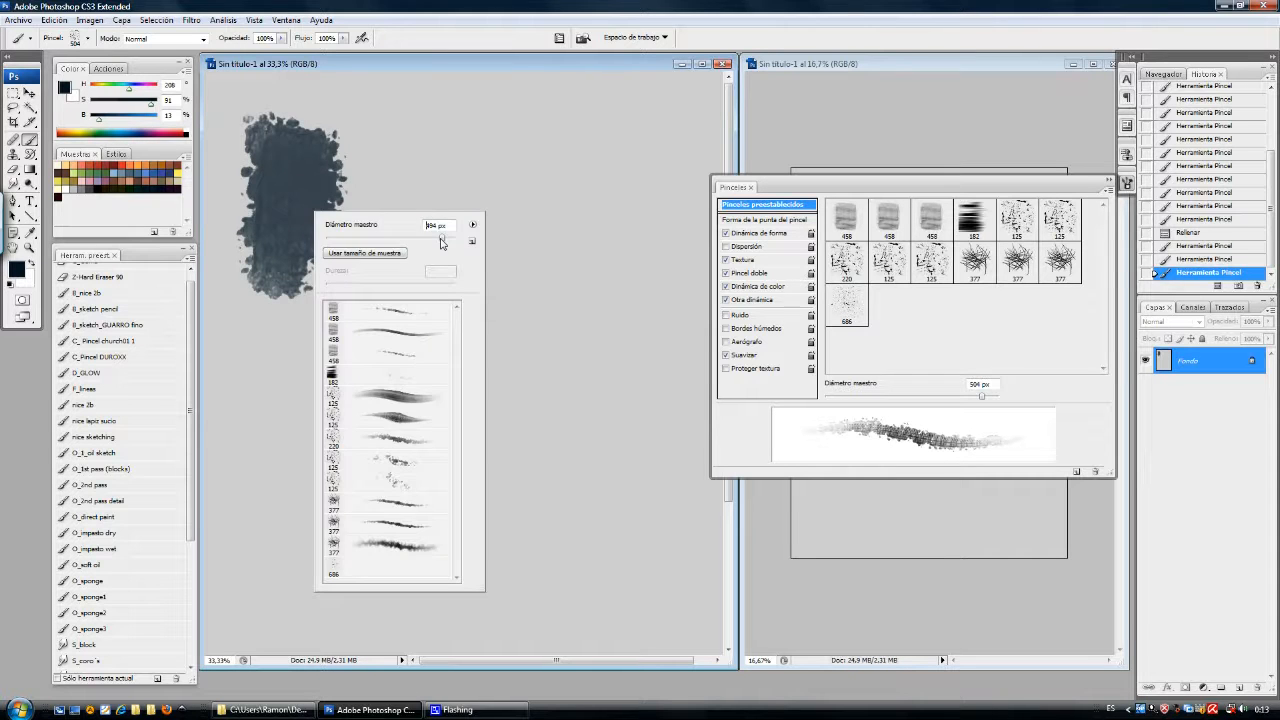
left_click_drag(442, 240, 435, 240)
left_click(343, 163)
mouse_move(338, 158)
left_mouse_down()
mouse_move(352, 260)
mouse_move(374, 140)
mouse_move(374, 262)
mouse_move(459, 250)
mouse_move(576, 275)
mouse_move(399, 265)
mouse_move(544, 300)
mouse_move(289, 285)
mouse_move(464, 285)
mouse_move(414, 295)
mouse_move(455, 278)
left_mouse_up()
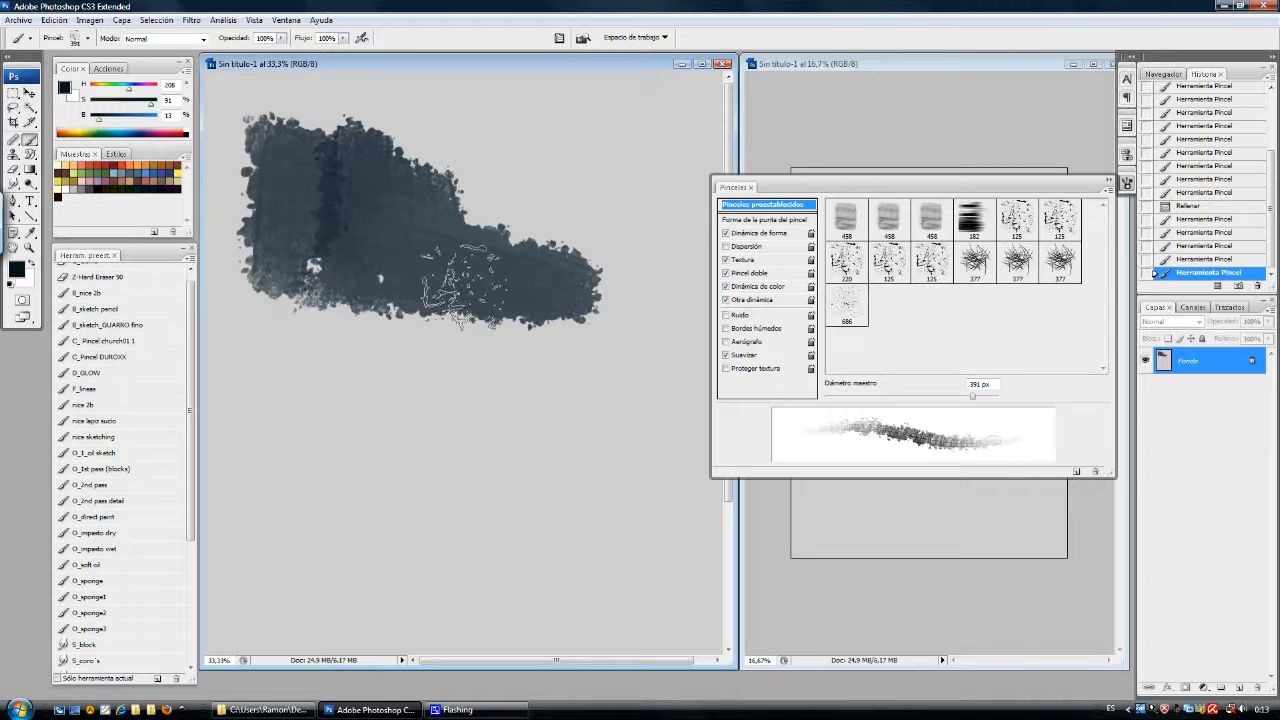
mouse_move(582, 278)
left_mouse_down()
mouse_move(598, 235)
mouse_move(528, 265)
mouse_move(518, 130)
mouse_move(498, 145)
mouse_move(473, 235)
mouse_move(545, 260)
left_mouse_up()
- Reduce the brush diameter to 168 px and paint dark blue strokes over the upper and lower edges of the painted area
right_click(562, 272)
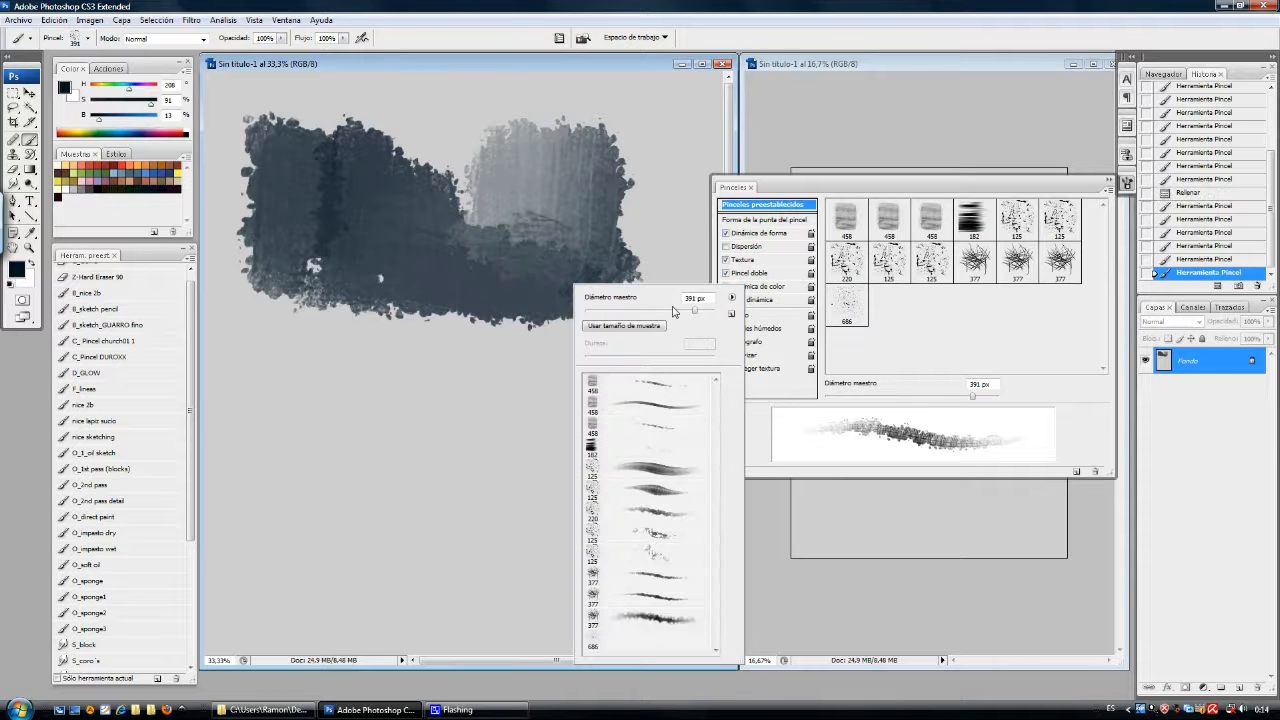
mouse_move(678, 212)
left_mouse_down()
mouse_move(662, 267)
mouse_move(642, 280)
mouse_move(652, 150)
mouse_move(630, 168)
mouse_move(615, 250)
mouse_move(594, 206)
mouse_move(600, 240)
mouse_move(595, 180)
mouse_move(575, 258)
mouse_move(552, 250)
mouse_move(570, 104)
mouse_move(545, 240)
mouse_move(478, 266)
mouse_move(535, 115)
mouse_move(505, 235)
mouse_move(536, 150)
mouse_move(555, 260)
left_mouse_up()
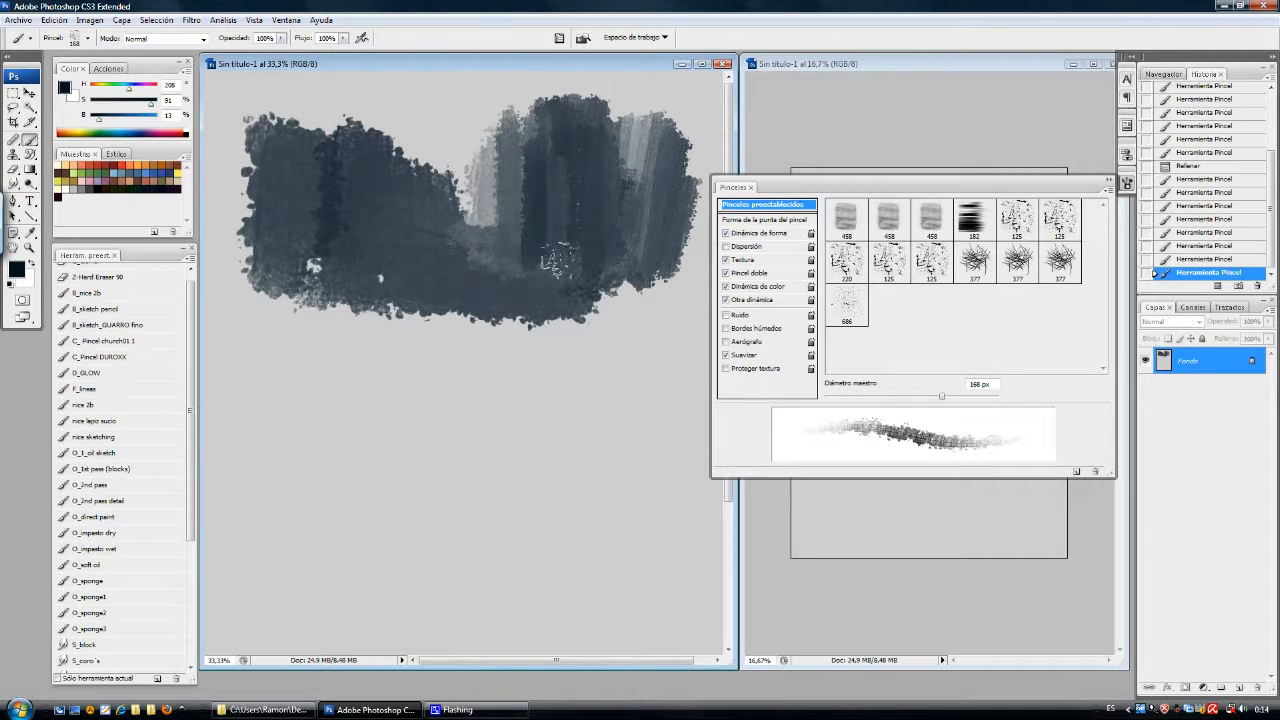
mouse_move(548, 192)
left_mouse_down()
mouse_move(548, 240)
mouse_move(561, 256)
mouse_move(570, 205)
mouse_move(578, 282)
left_mouse_up()
mouse_move(500, 283)
left_mouse_down()
mouse_move(385, 250)
mouse_move(390, 125)
mouse_move(377, 110)
mouse_move(330, 250)
left_mouse_up()
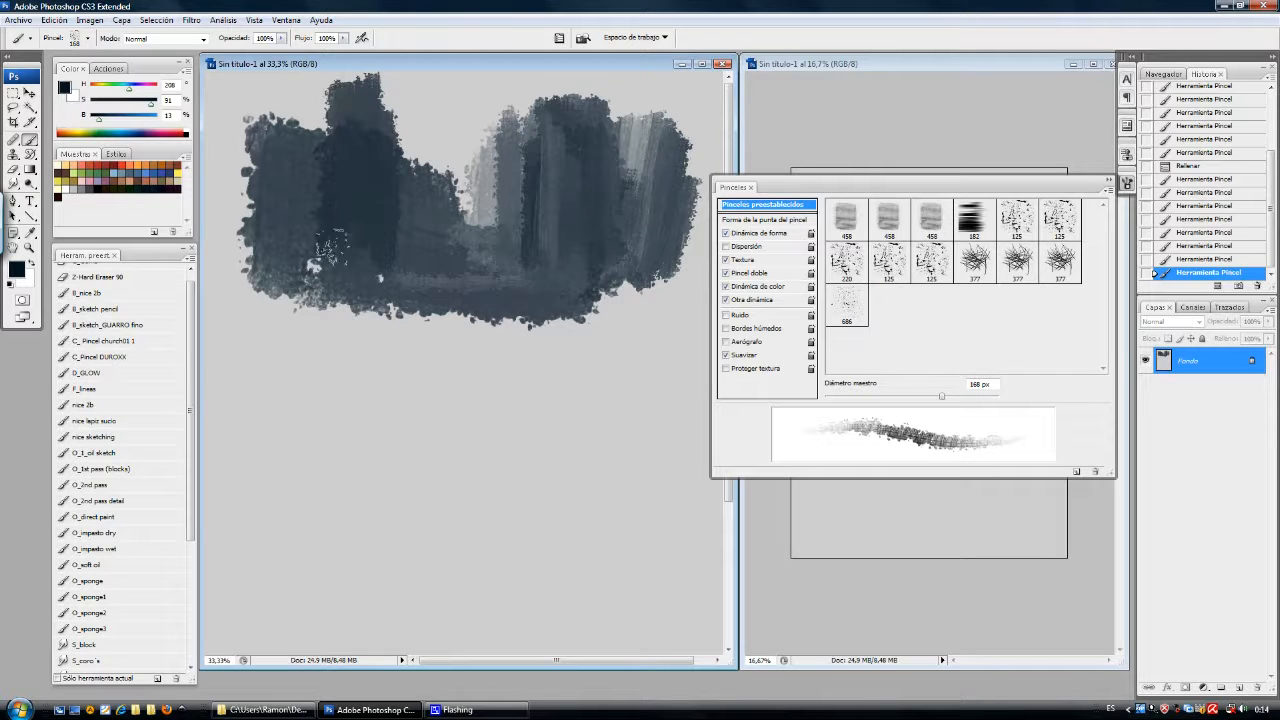
mouse_move(362, 82)
left_mouse_down()
mouse_move(386, 265)
mouse_move(373, 115)
mouse_move(390, 255)
mouse_move(393, 105)
mouse_move(388, 262)
mouse_move(408, 252)
mouse_move(393, 135)
mouse_move(386, 258)
left_mouse_up()
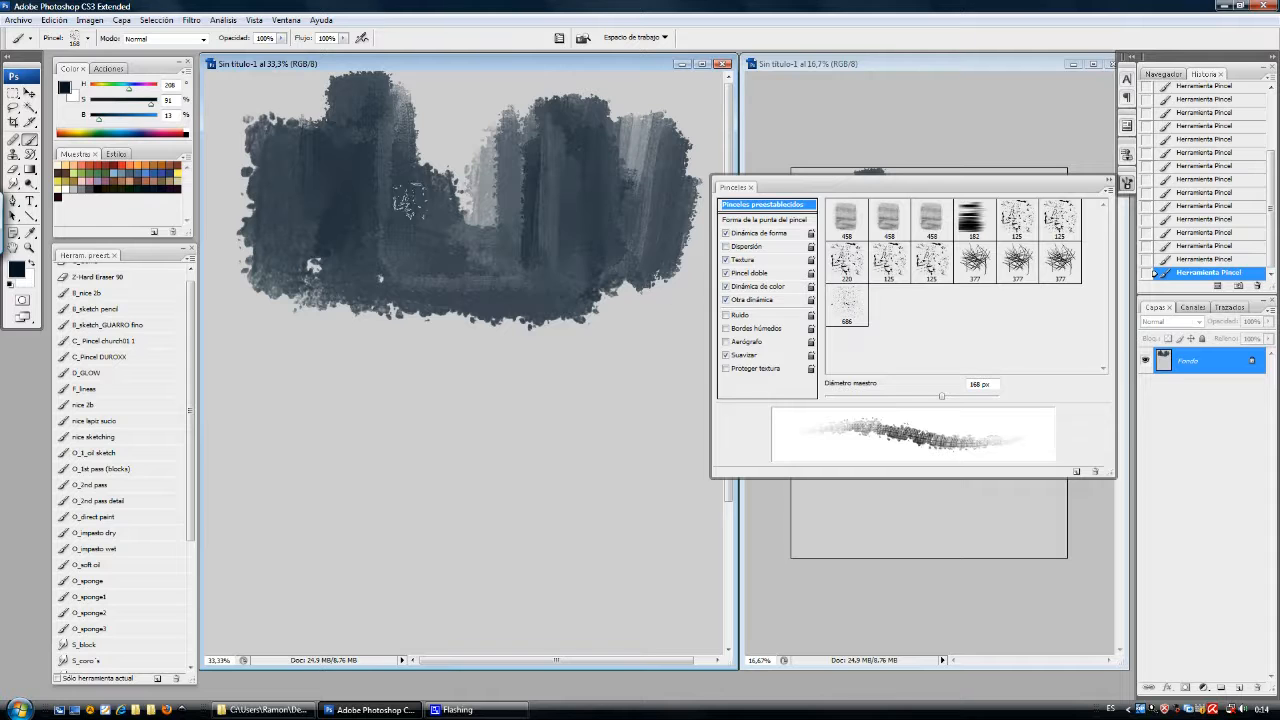
left_click_drag(287, 112, 232, 200)
mouse_move(622, 308)
left_mouse_down()
mouse_move(594, 322)
mouse_move(607, 319)
left_mouse_up()
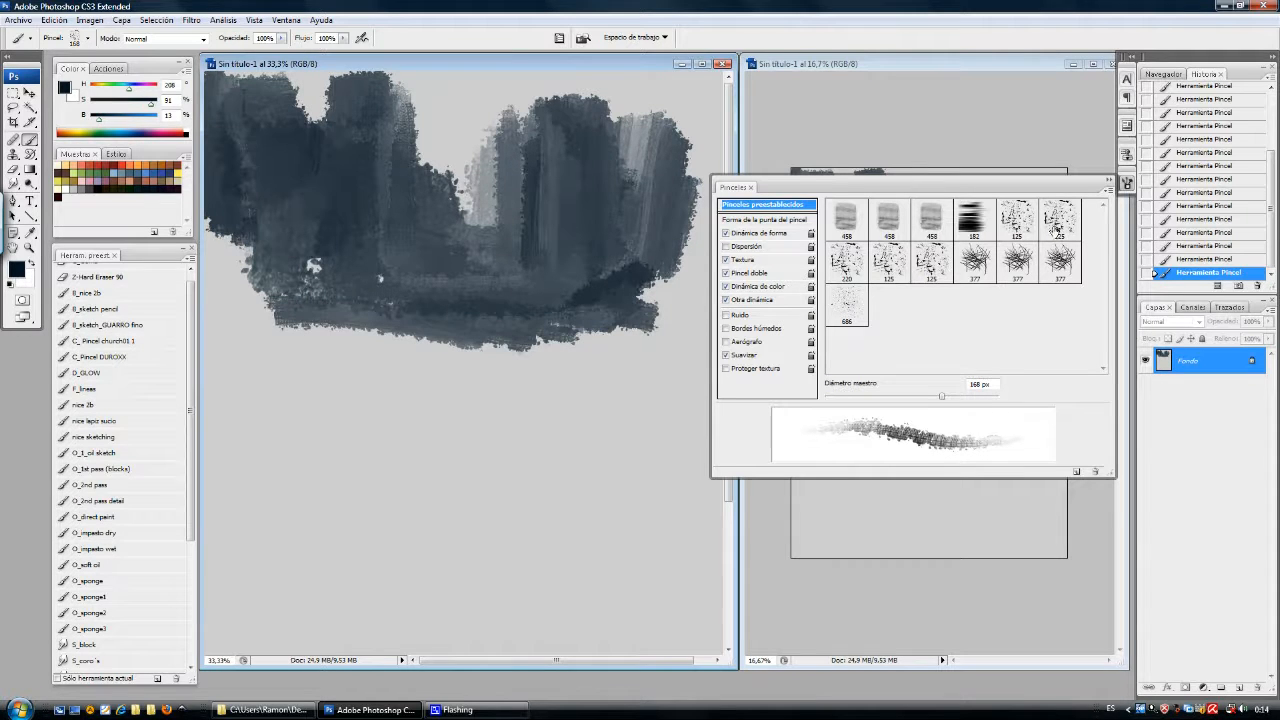
- Paint vertical blue accent strokes over the dark area with the two 125 px presets next to the 182 px preset
left_click_drag(448, 130, 438, 172)
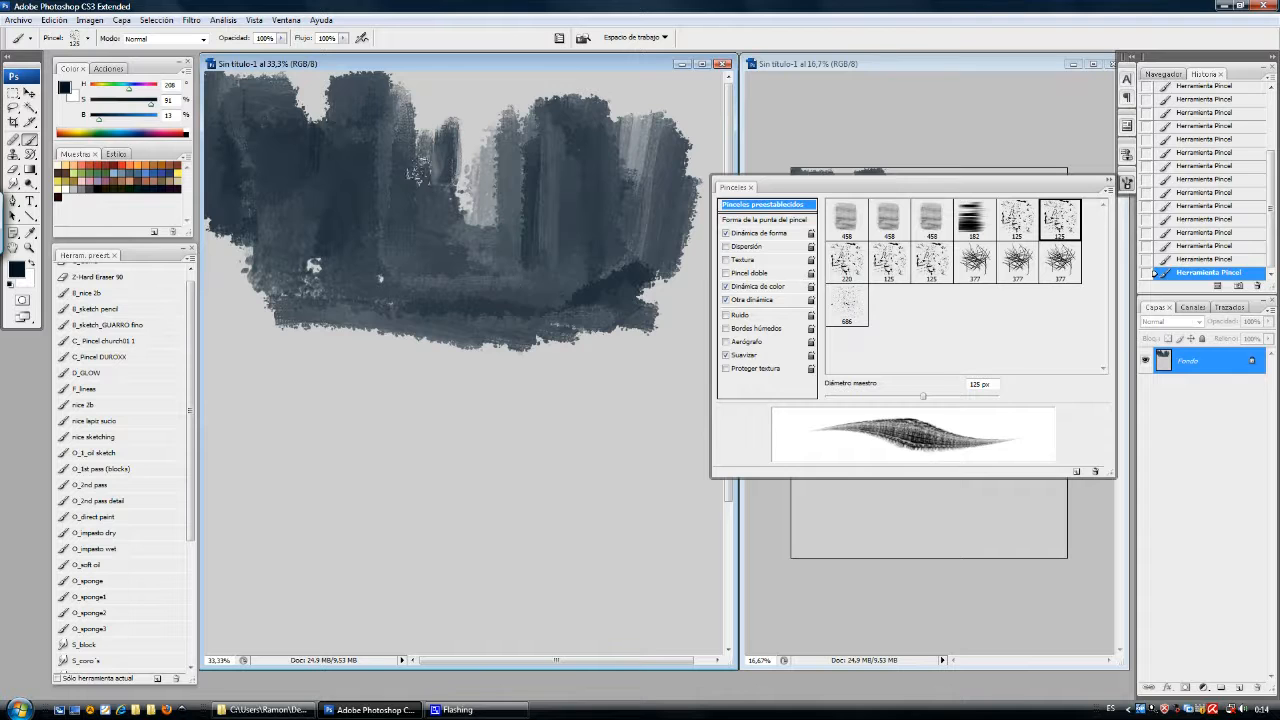
left_click(1015, 217)
mouse_move(312, 103)
left_mouse_down()
mouse_move(330, 190)
mouse_move(304, 150)
left_mouse_up()
mouse_move(404, 100)
left_mouse_down()
mouse_move(413, 191)
mouse_move(417, 90)
mouse_move(405, 228)
left_mouse_up()
left_click_drag(408, 122, 415, 235)
mouse_move(520, 271)
left_mouse_down()
mouse_move(568, 142)
mouse_move(553, 238)
mouse_move(562, 125)
mouse_move(550, 258)
left_mouse_up()
- Paint greyish strokes over the dark area's right side with the 182 px preset, and blend its upper edge with the second 458 px preset
left_click(963, 222)
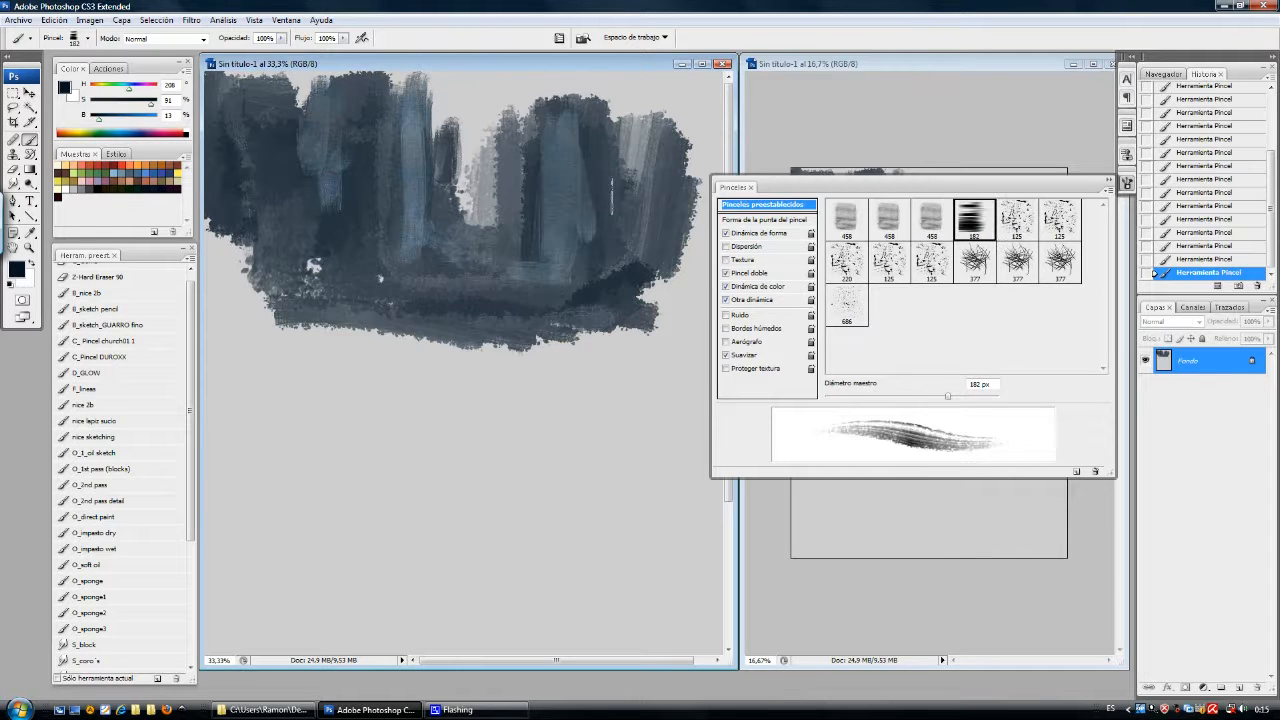
left_click_drag(636, 133, 630, 163)
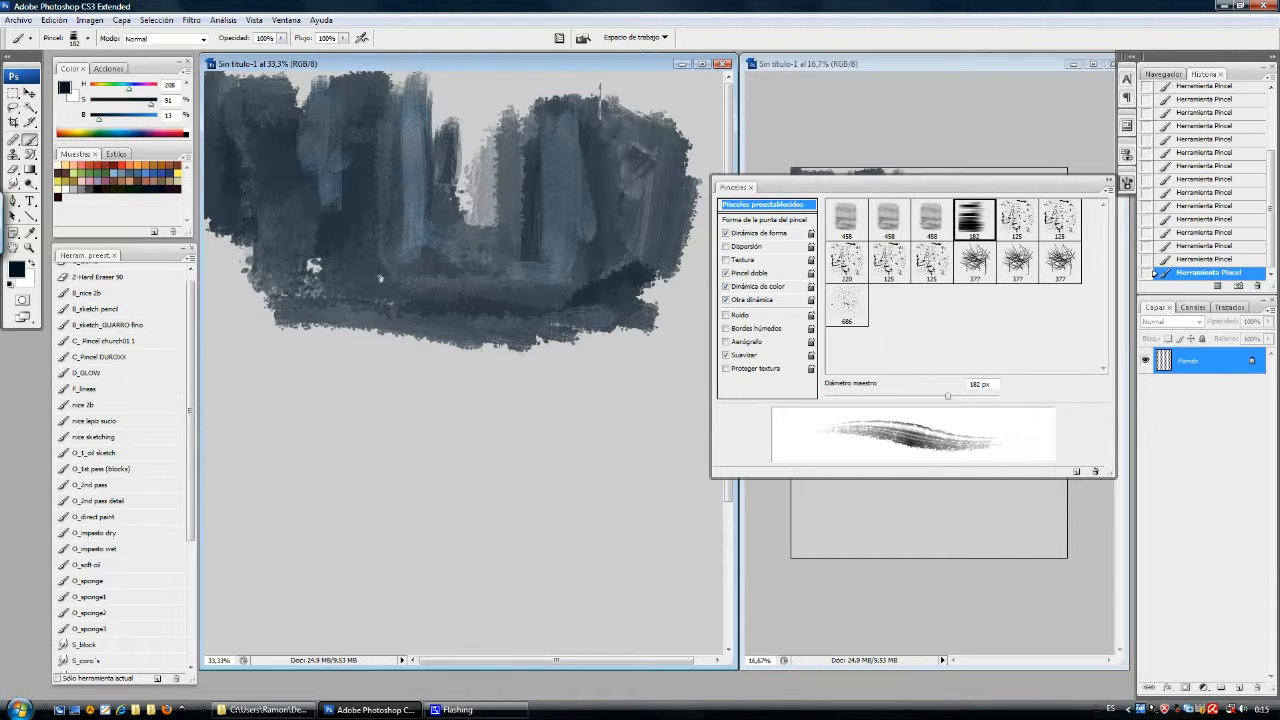
mouse_move(660, 290)
left_mouse_down()
mouse_move(695, 245)
mouse_move(700, 130)
mouse_move(686, 105)
left_mouse_up()
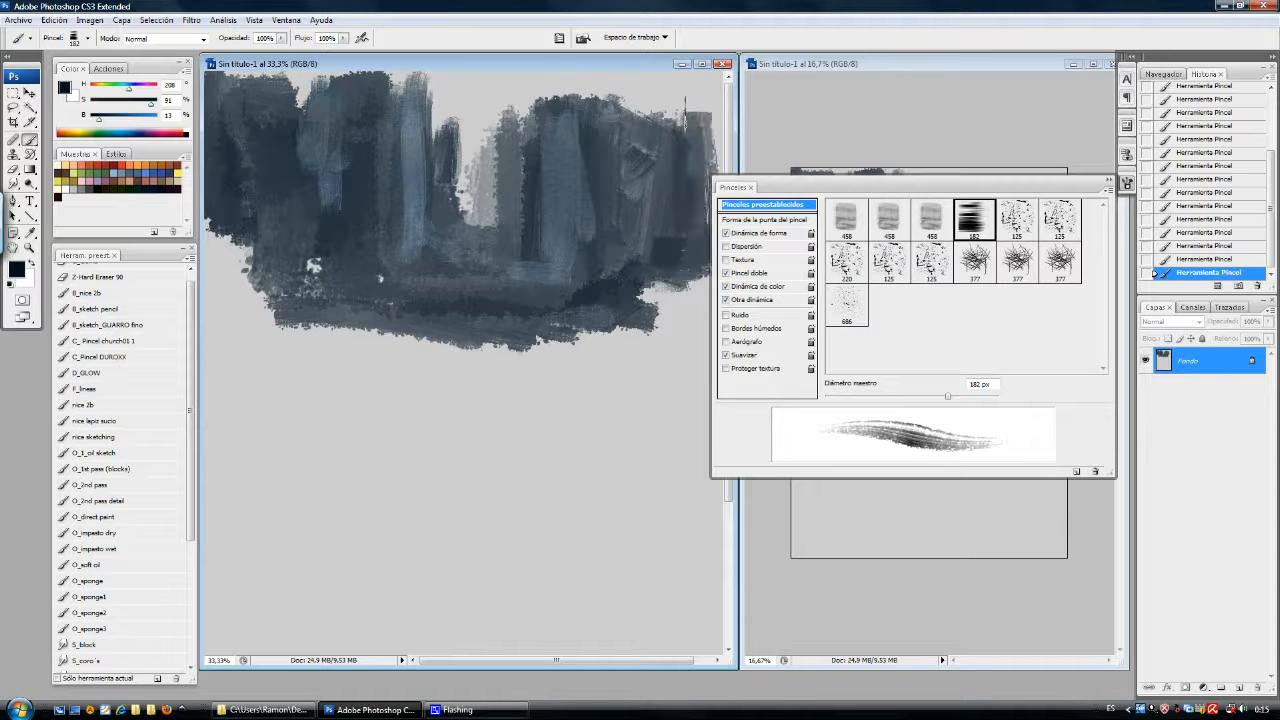
left_click(896, 220)
mouse_move(348, 86)
left_mouse_down()
mouse_move(598, 88)
mouse_move(527, 89)
mouse_move(498, 195)
mouse_move(466, 183)
mouse_move(453, 112)
mouse_move(445, 143)
mouse_move(428, 121)
mouse_move(265, 96)
mouse_move(648, 88)
mouse_move(585, 78)
mouse_move(670, 80)
mouse_move(698, 96)
mouse_move(650, 115)
mouse_move(450, 94)
left_mouse_up()
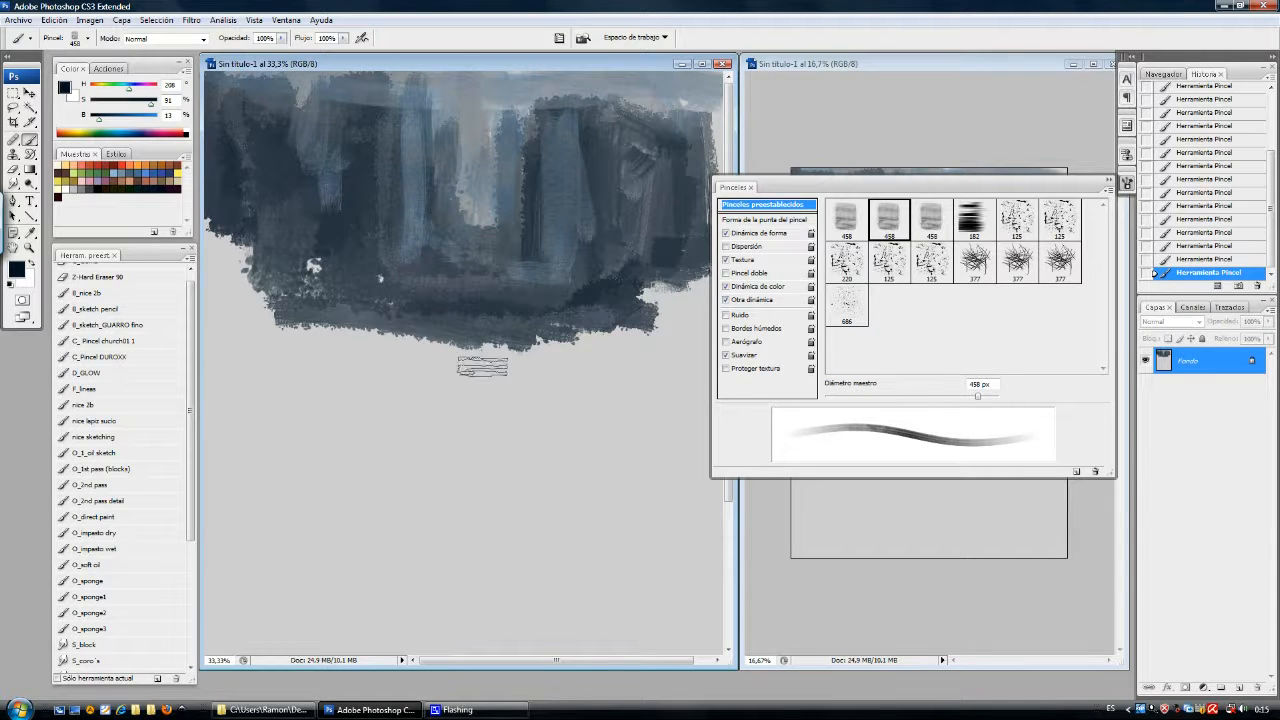
- Select the 125 px Big oils Hard texture preset, clear the canvas with a light grey fill, and check the preset's name
left_click(889, 262)
mouse_move(628, 332)
left_mouse_down()
mouse_move(688, 292)
mouse_move(515, 352)
mouse_move(660, 337)
left_mouse_up()
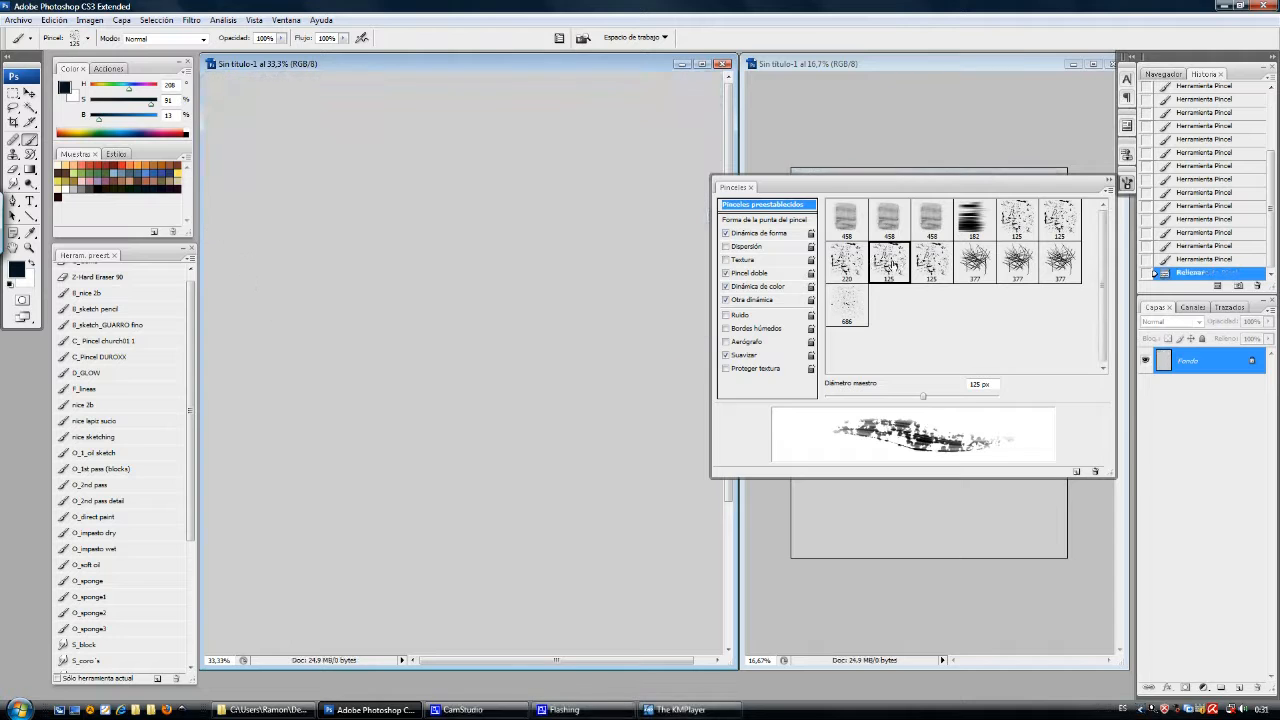
double_click(889, 258)
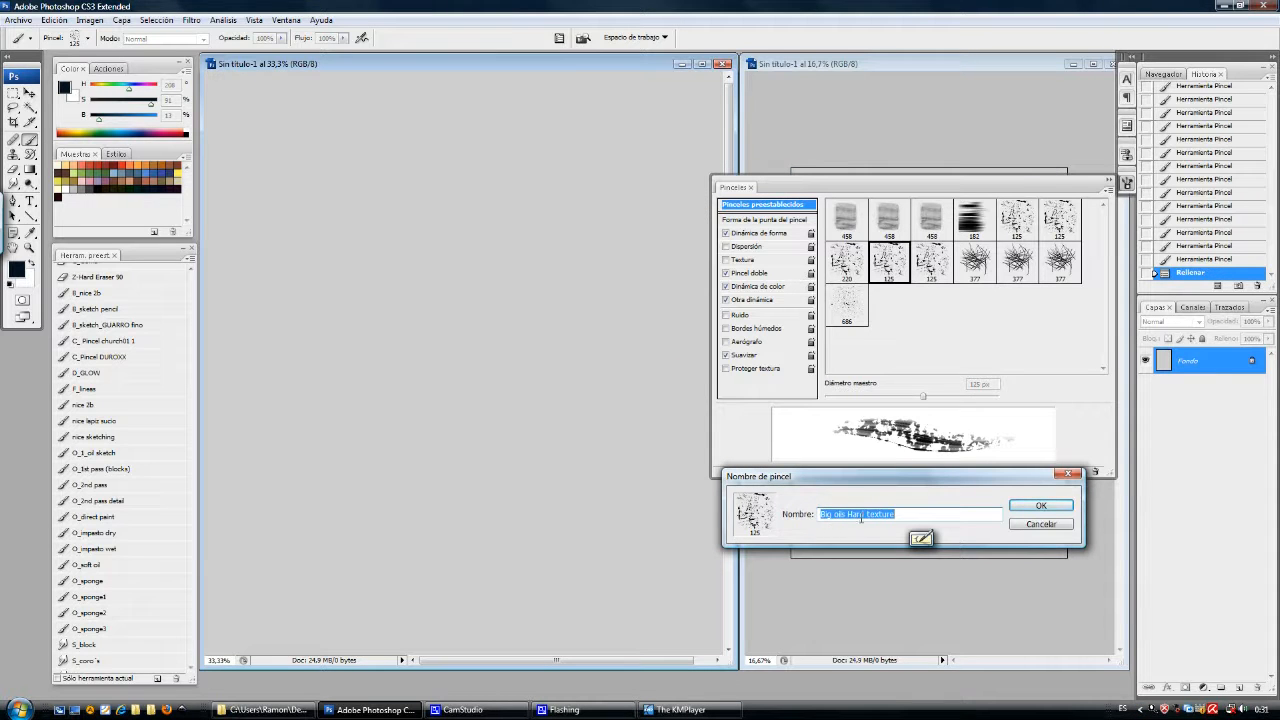
left_click(1031, 510)
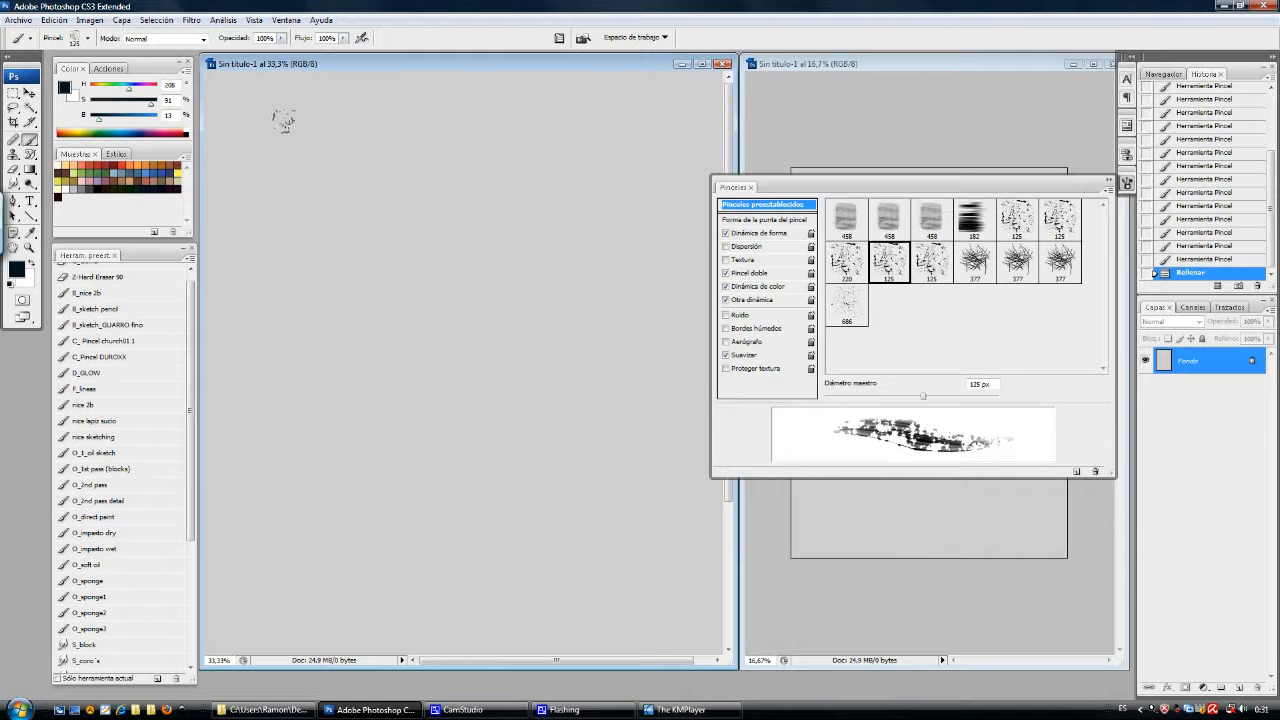
- Paint several dry-textured dark blue patches across the canvas, and connect them with curved strokes
mouse_move(287, 200)
left_mouse_down()
mouse_move(299, 118)
mouse_move(305, 150)
mouse_move(317, 115)
mouse_move(315, 166)
mouse_move(329, 130)
mouse_move(329, 185)
mouse_move(339, 118)
mouse_move(352, 115)
mouse_move(360, 215)
mouse_move(365, 120)
mouse_move(377, 118)
mouse_move(379, 262)
mouse_move(401, 135)
mouse_move(428, 220)
left_mouse_up()
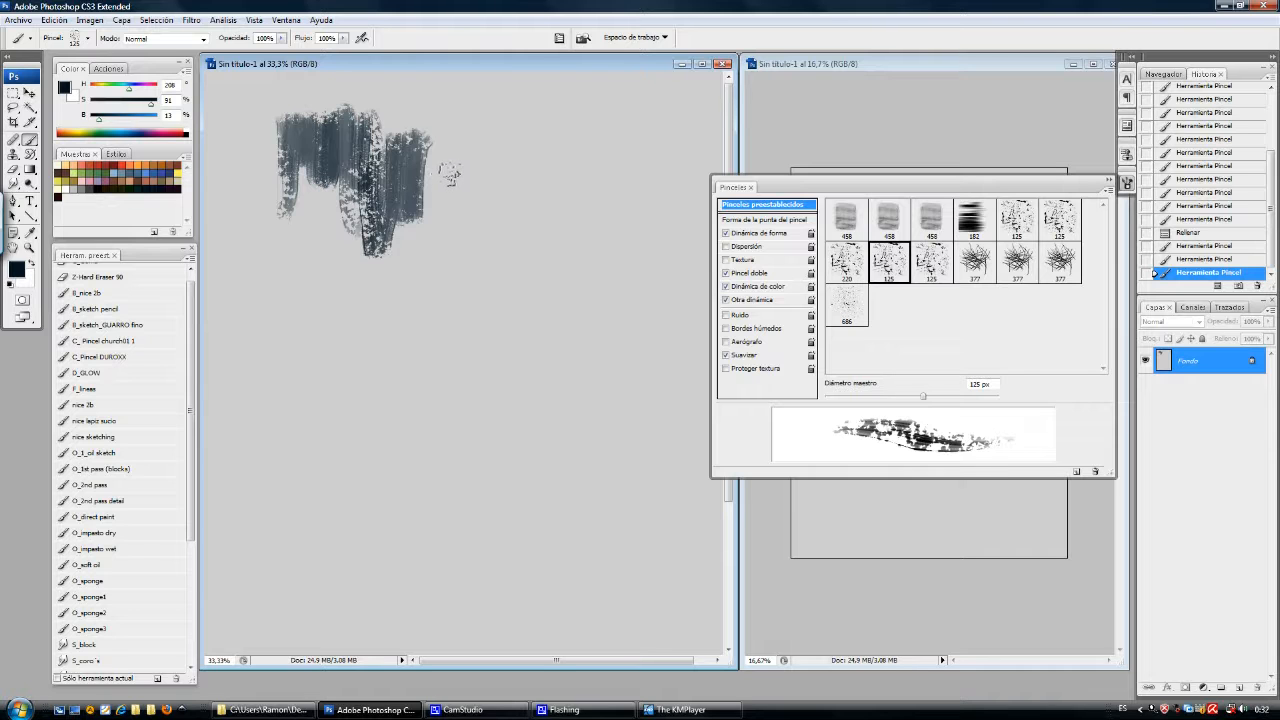
mouse_move(459, 147)
left_mouse_down()
mouse_move(462, 240)
mouse_move(492, 130)
mouse_move(515, 240)
mouse_move(528, 185)
mouse_move(548, 235)
mouse_move(572, 125)
mouse_move(592, 230)
mouse_move(612, 242)
mouse_move(490, 246)
left_mouse_up()
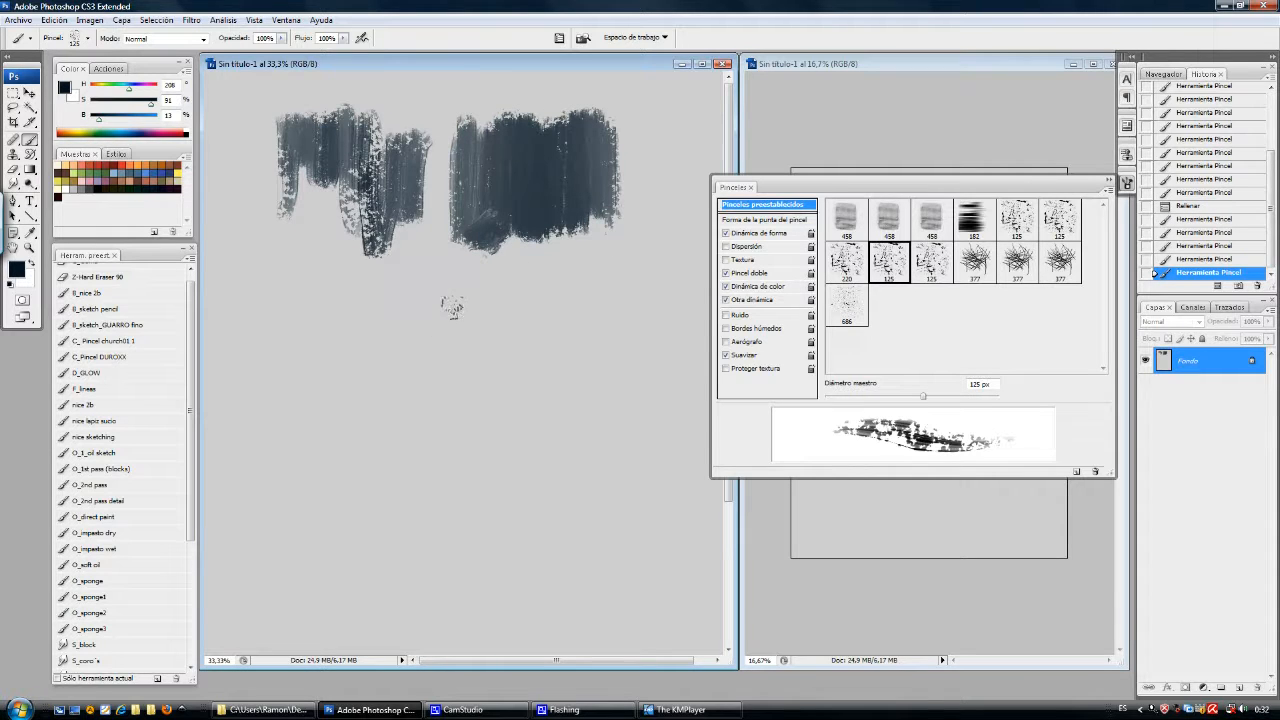
mouse_move(435, 335)
left_mouse_down()
mouse_move(463, 360)
mouse_move(469, 290)
mouse_move(485, 297)
mouse_move(500, 370)
mouse_move(527, 295)
mouse_move(556, 350)
left_mouse_up()
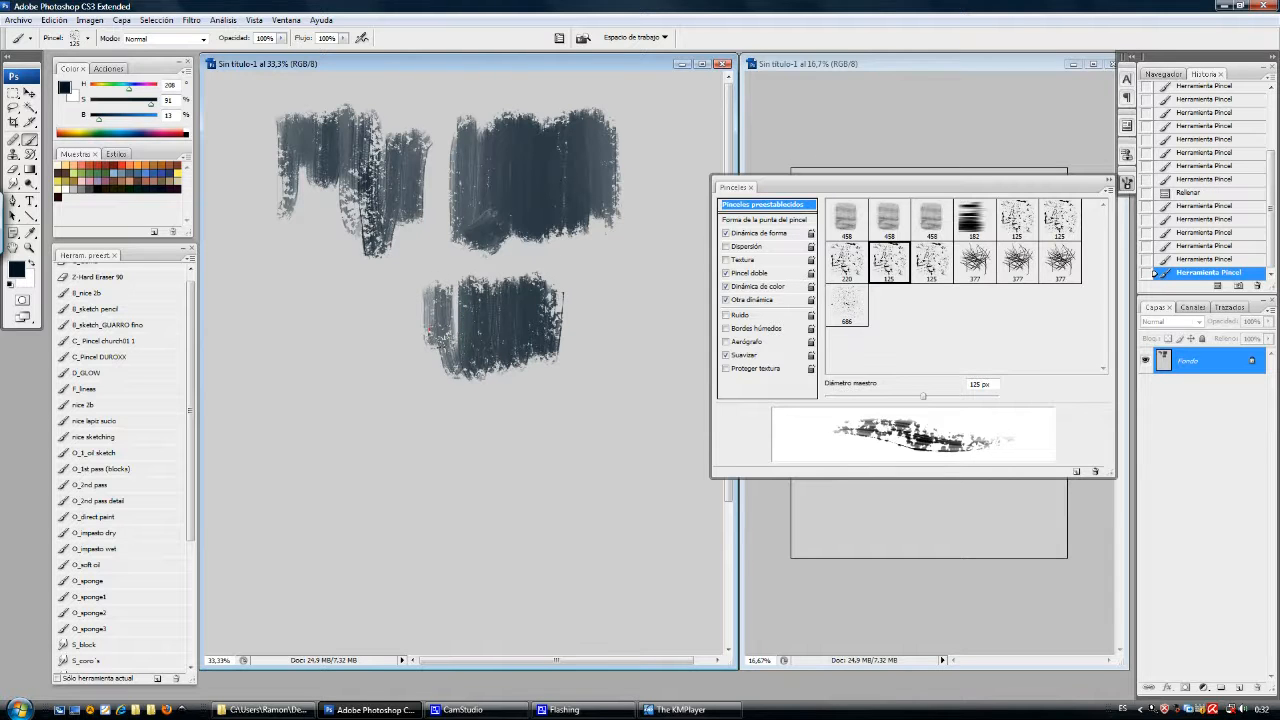
mouse_move(440, 440)
left_mouse_down()
mouse_move(475, 440)
mouse_move(515, 400)
mouse_move(550, 410)
mouse_move(525, 430)
mouse_move(463, 440)
left_mouse_up()
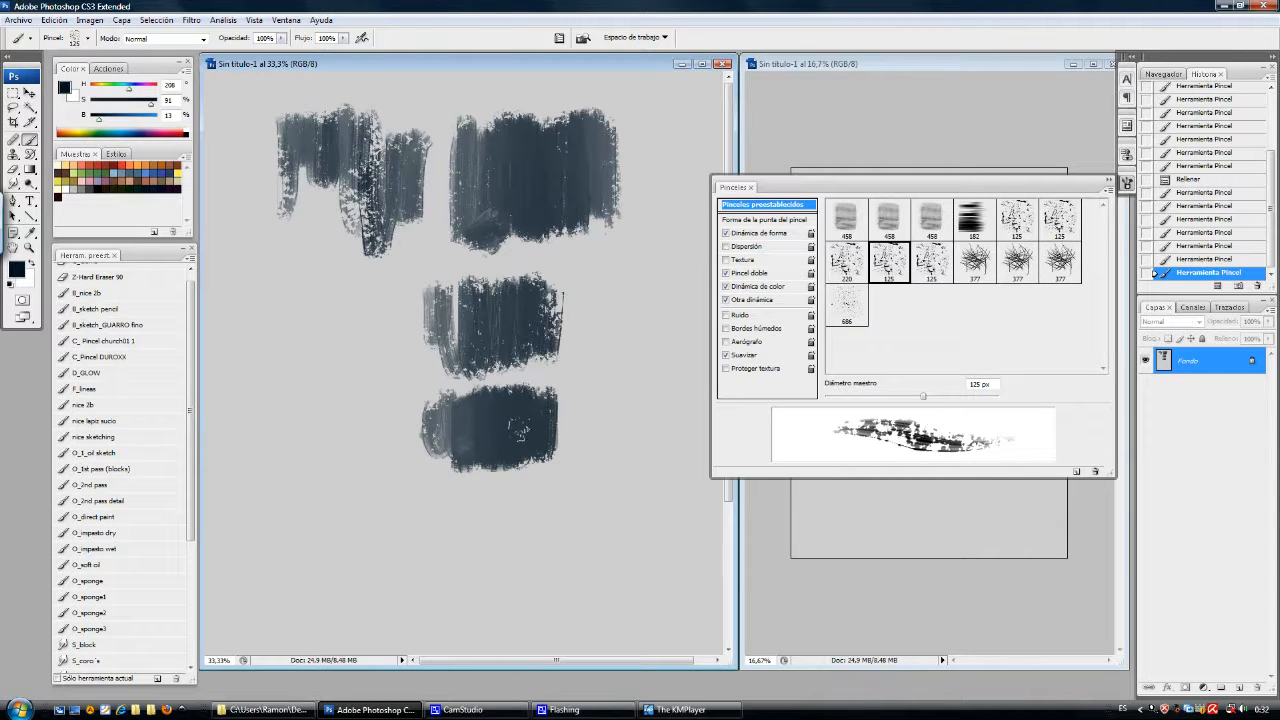
mouse_move(685, 330)
left_mouse_down()
mouse_move(590, 320)
mouse_move(568, 300)
mouse_move(578, 320)
mouse_move(565, 320)
mouse_move(565, 340)
mouse_move(546, 320)
mouse_move(573, 275)
mouse_move(600, 265)
mouse_move(643, 280)
mouse_move(668, 255)
mouse_move(648, 200)
mouse_move(593, 262)
mouse_move(590, 232)
mouse_move(581, 262)
mouse_move(498, 250)
mouse_move(440, 290)
mouse_move(418, 260)
mouse_move(320, 245)
mouse_move(361, 290)
mouse_move(318, 272)
left_mouse_up()
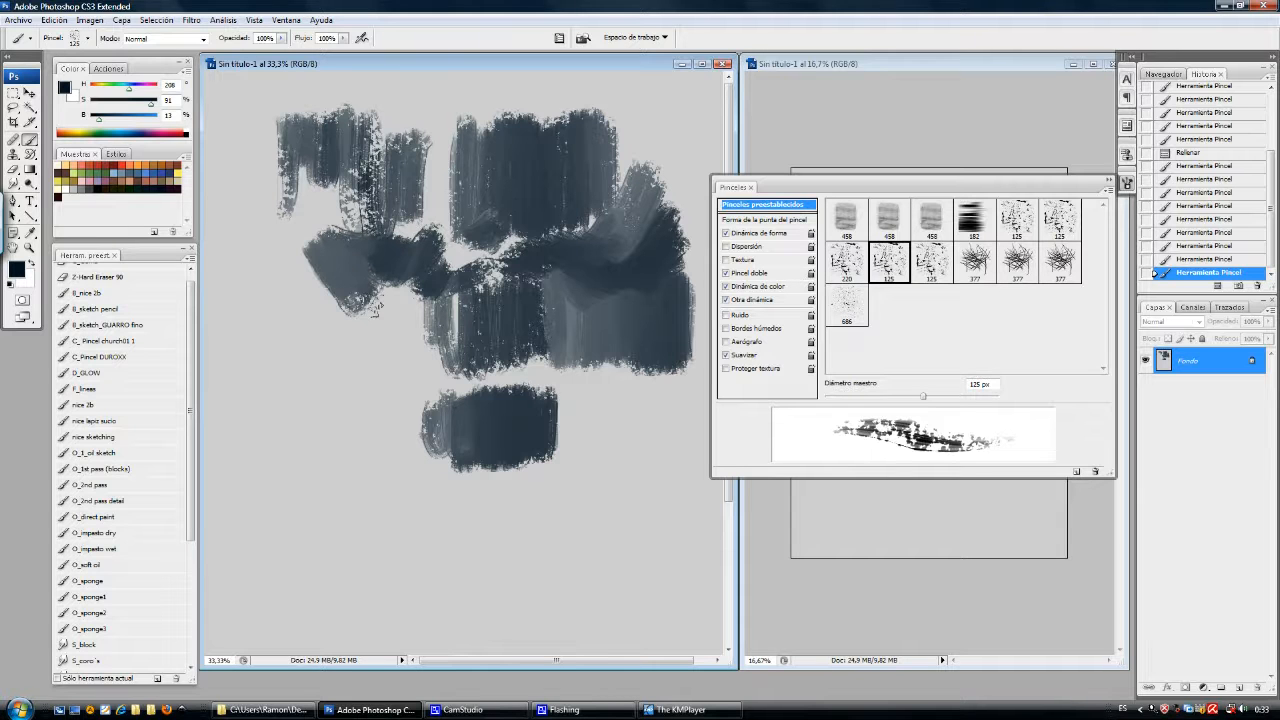
mouse_move(400, 300)
left_mouse_down()
mouse_move(375, 345)
mouse_move(430, 378)
mouse_move(295, 375)
mouse_move(350, 345)
mouse_move(345, 300)
mouse_move(332, 370)
left_mouse_up()
- Paint orange swatch strokes over the central dark patch, and green swatch strokes above and beside them
left_click(146, 164)
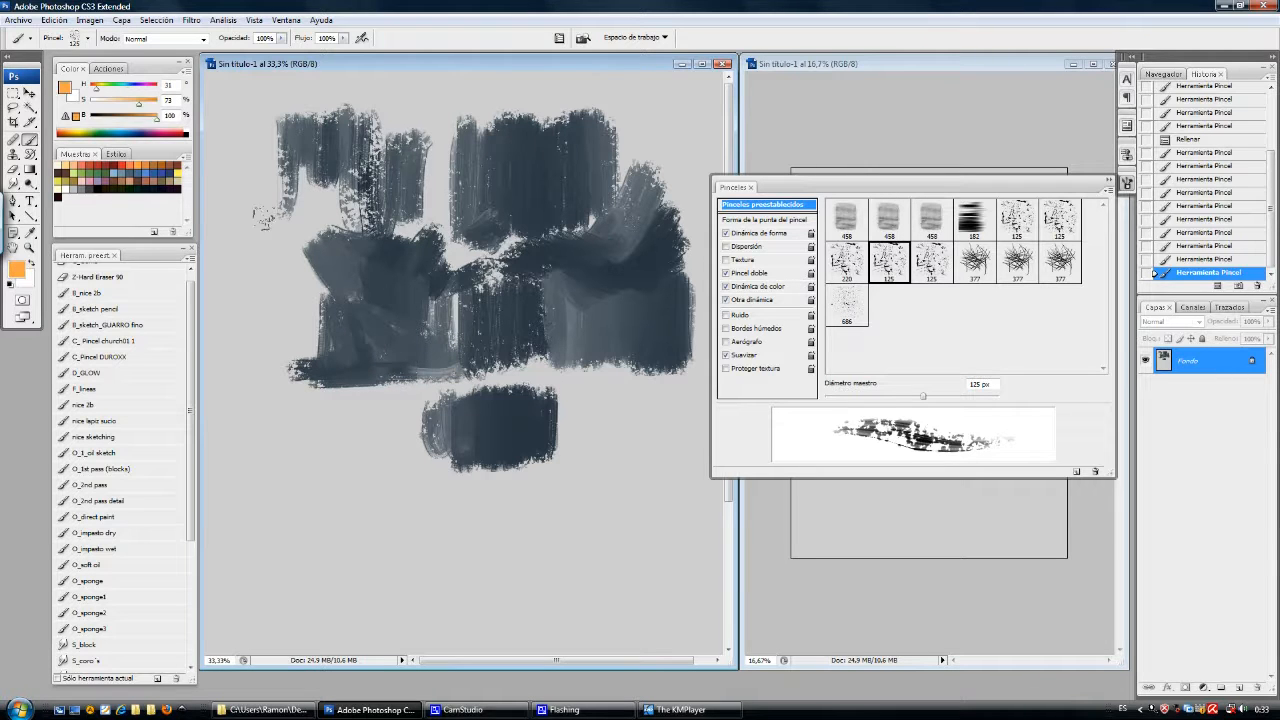
mouse_move(595, 290)
left_mouse_down()
mouse_move(575, 355)
mouse_move(560, 280)
mouse_move(540, 260)
mouse_move(512, 350)
mouse_move(505, 220)
mouse_move(460, 371)
mouse_move(455, 266)
left_mouse_up()
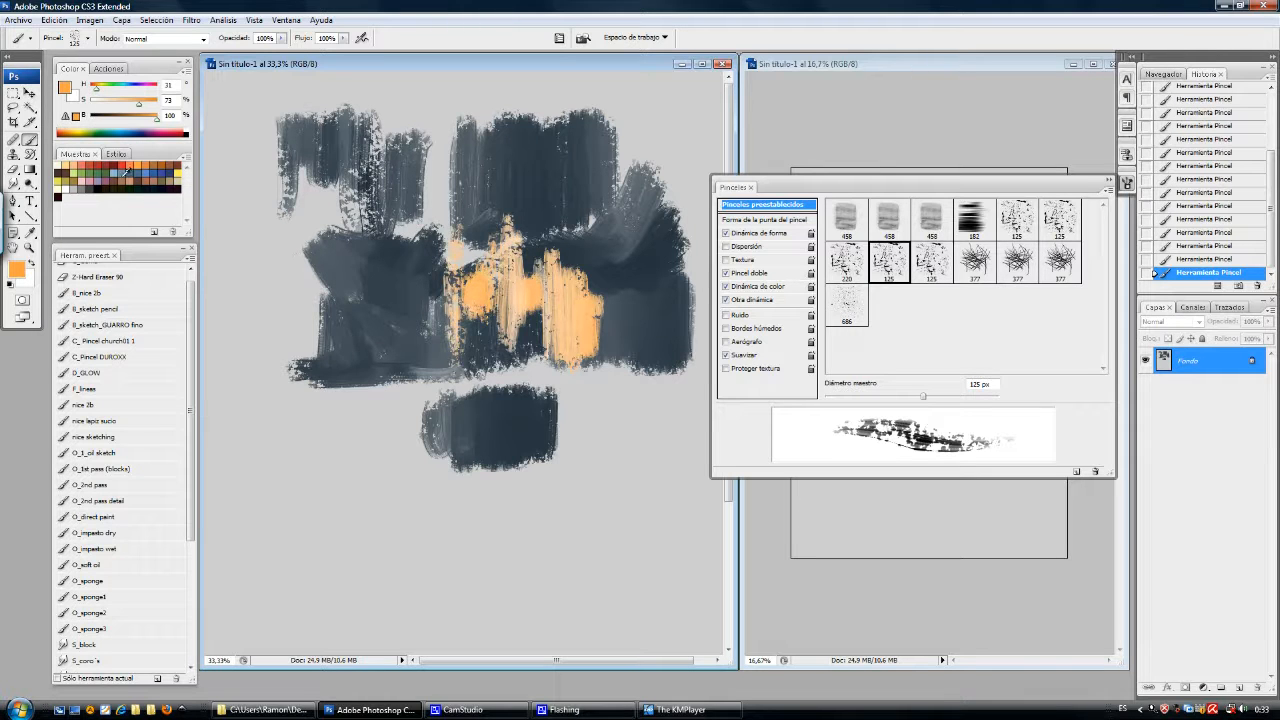
left_click(88, 170)
mouse_move(618, 350)
left_mouse_down()
mouse_move(630, 270)
mouse_move(615, 370)
mouse_move(598, 290)
left_mouse_up()
mouse_move(640, 340)
left_mouse_down()
mouse_move(650, 245)
mouse_move(660, 375)
mouse_move(665, 260)
mouse_move(648, 436)
left_mouse_up()
mouse_move(647, 160)
left_mouse_down()
mouse_move(649, 240)
mouse_move(612, 185)
mouse_move(600, 270)
mouse_move(580, 190)
mouse_move(565, 260)
mouse_move(542, 185)
mouse_move(520, 270)
mouse_move(495, 180)
mouse_move(470, 245)
mouse_move(430, 255)
mouse_move(392, 222)
left_mouse_up()
- Set the opacity jitter control in Other Dynamics to Presión de la pluma and paint a test stroke over the dark patch
left_click(764, 303)
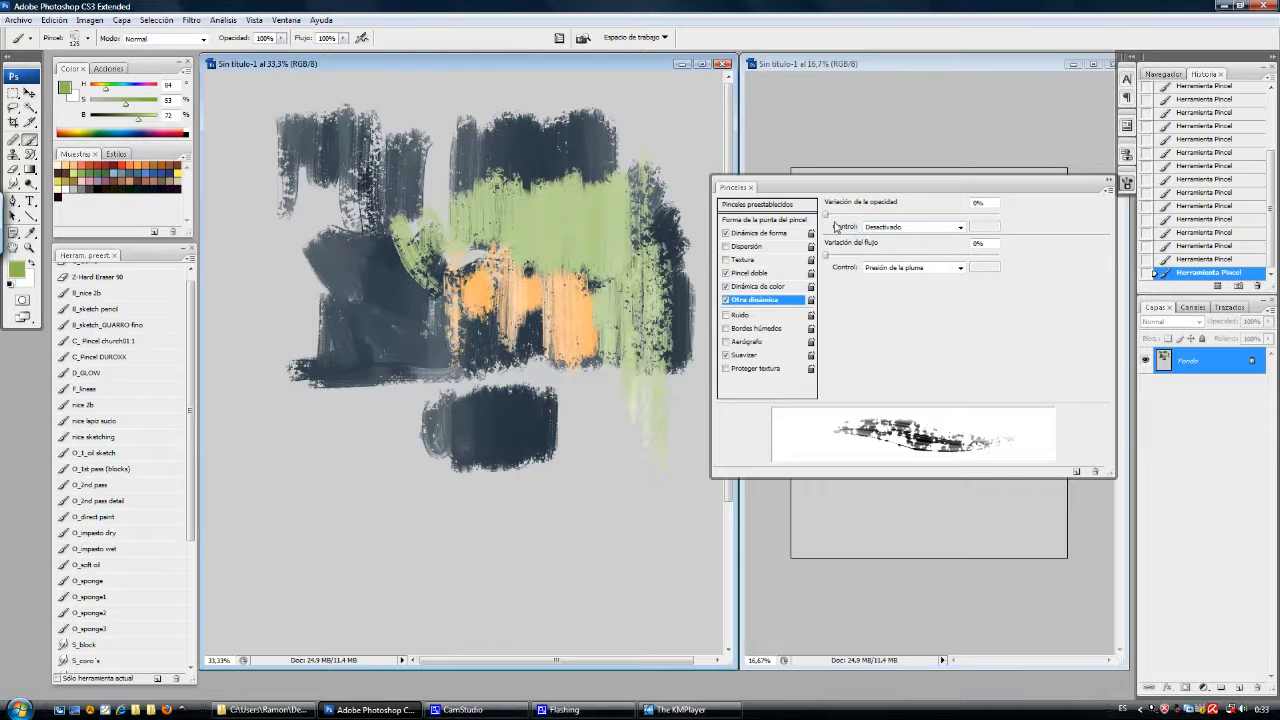
left_click(889, 228)
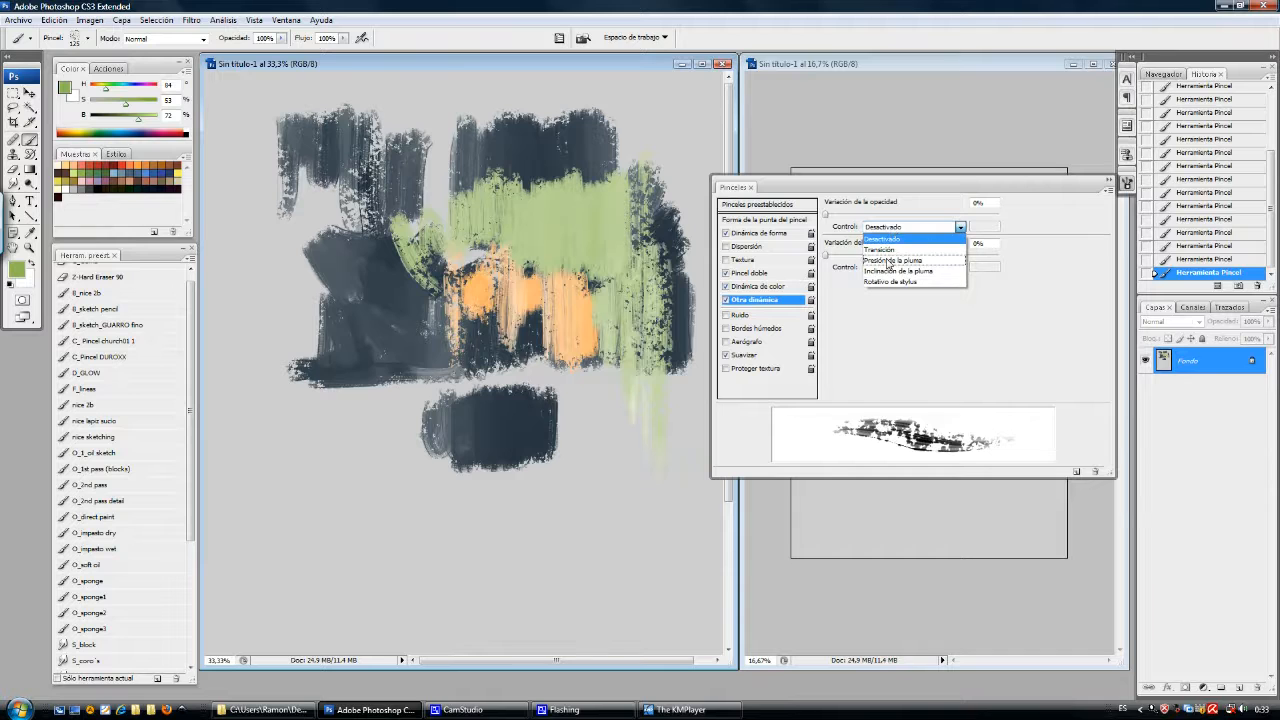
left_click(889, 261)
mouse_move(350, 318)
left_mouse_down()
mouse_move(366, 250)
mouse_move(362, 345)
mouse_move(414, 300)
mouse_move(390, 312)
left_mouse_up()
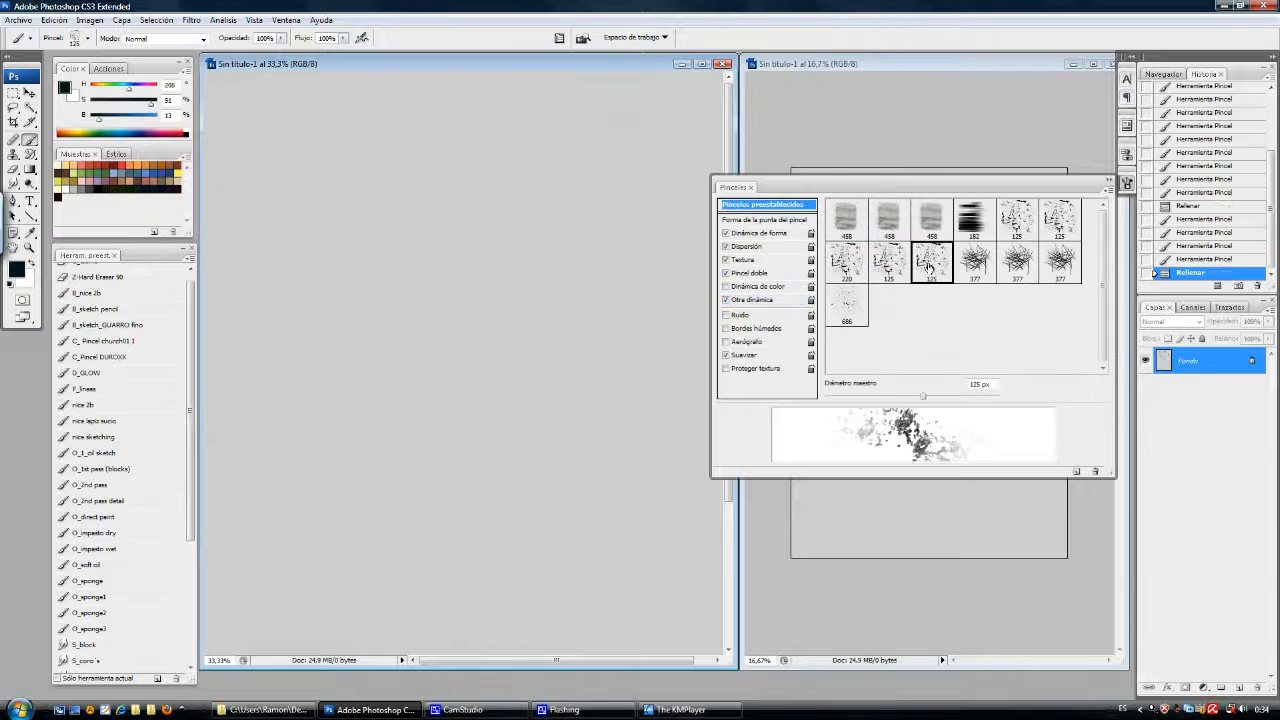
- Select the 125 px sponge preset, check its name, and paint mottled dark blue strokes across the cleared upper canvas
left_click(924, 312)
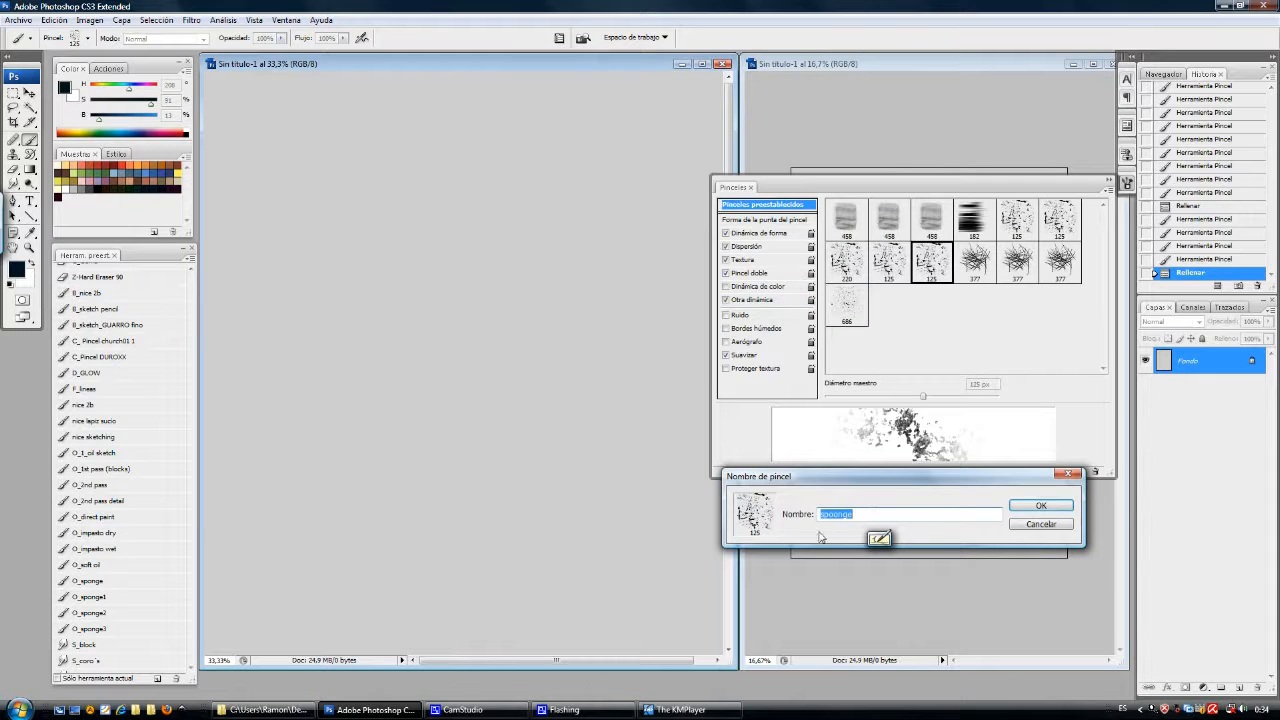
left_click(1022, 508)
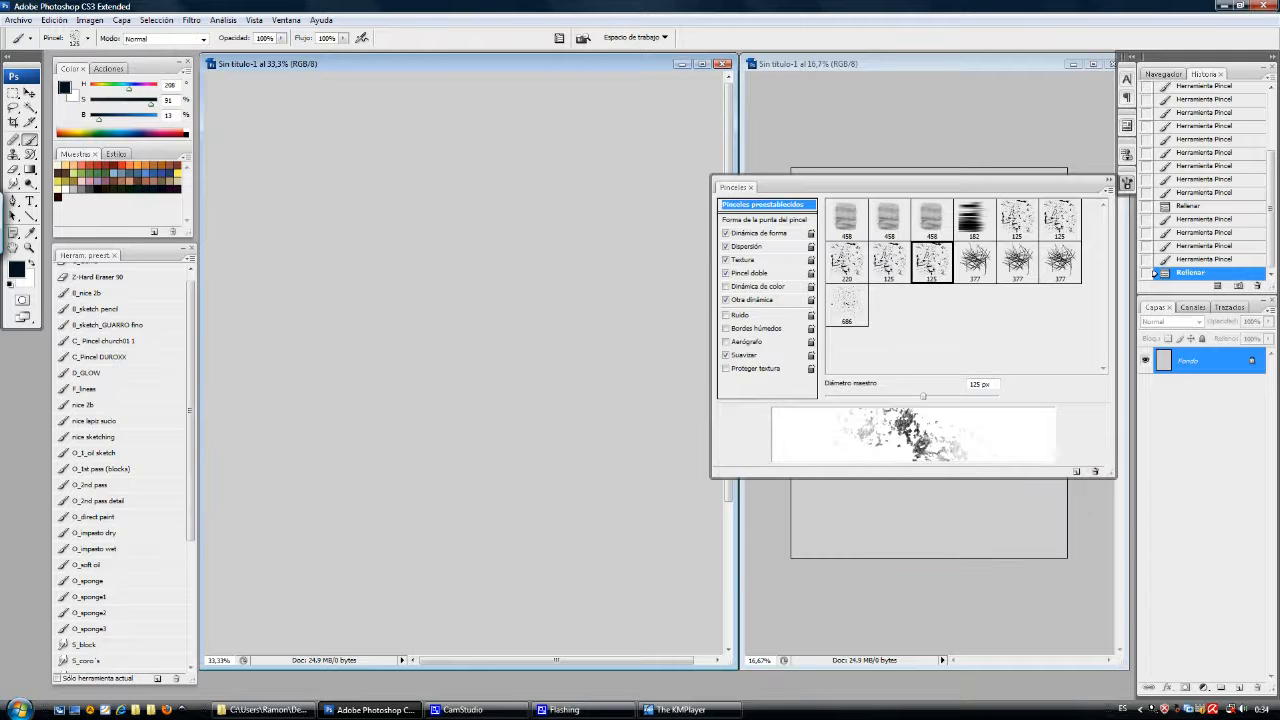
mouse_move(547, 262)
left_mouse_down()
mouse_move(500, 150)
mouse_move(470, 200)
mouse_move(460, 165)
mouse_move(375, 195)
mouse_move(405, 240)
mouse_move(480, 228)
mouse_move(450, 270)
mouse_move(390, 300)
mouse_move(490, 300)
mouse_move(565, 178)
mouse_move(540, 130)
mouse_move(450, 108)
mouse_move(303, 145)
mouse_move(310, 215)
mouse_move(345, 270)
mouse_move(350, 330)
left_mouse_up()
left_click_drag(640, 288, 530, 180)
- Switch the foreground colour to orange and paint sponge strokes over the centre and right side of the dark blue texture
key("x")
mouse_move(440, 205)
left_mouse_down()
mouse_move(452, 222)
mouse_move(485, 175)
mouse_move(465, 125)
mouse_move(372, 180)
mouse_move(368, 145)
left_mouse_up()
mouse_move(482, 238)
left_mouse_down()
mouse_move(403, 270)
mouse_move(474, 285)
left_mouse_up()
mouse_move(430, 265)
left_mouse_down()
mouse_move(428, 290)
mouse_move(470, 310)
left_mouse_up()
mouse_move(580, 280)
left_mouse_down()
mouse_move(582, 245)
mouse_move(520, 195)
mouse_move(515, 165)
left_mouse_up()
left_click_drag(660, 140, 580, 190)
left_click_drag(576, 132, 554, 116)
mouse_move(604, 232)
left_mouse_down()
mouse_move(624, 268)
mouse_move(598, 336)
left_mouse_up()
left_click_drag(598, 336, 562, 294)
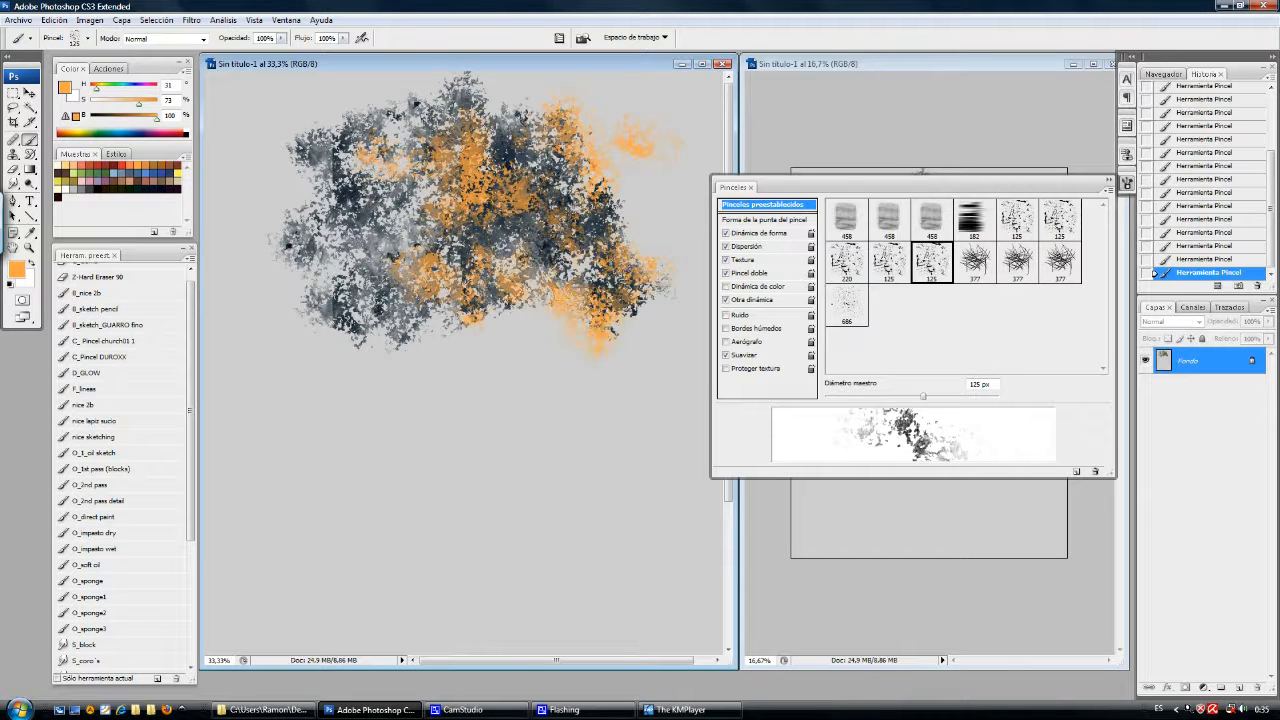
left_click_drag(600, 185, 555, 228)
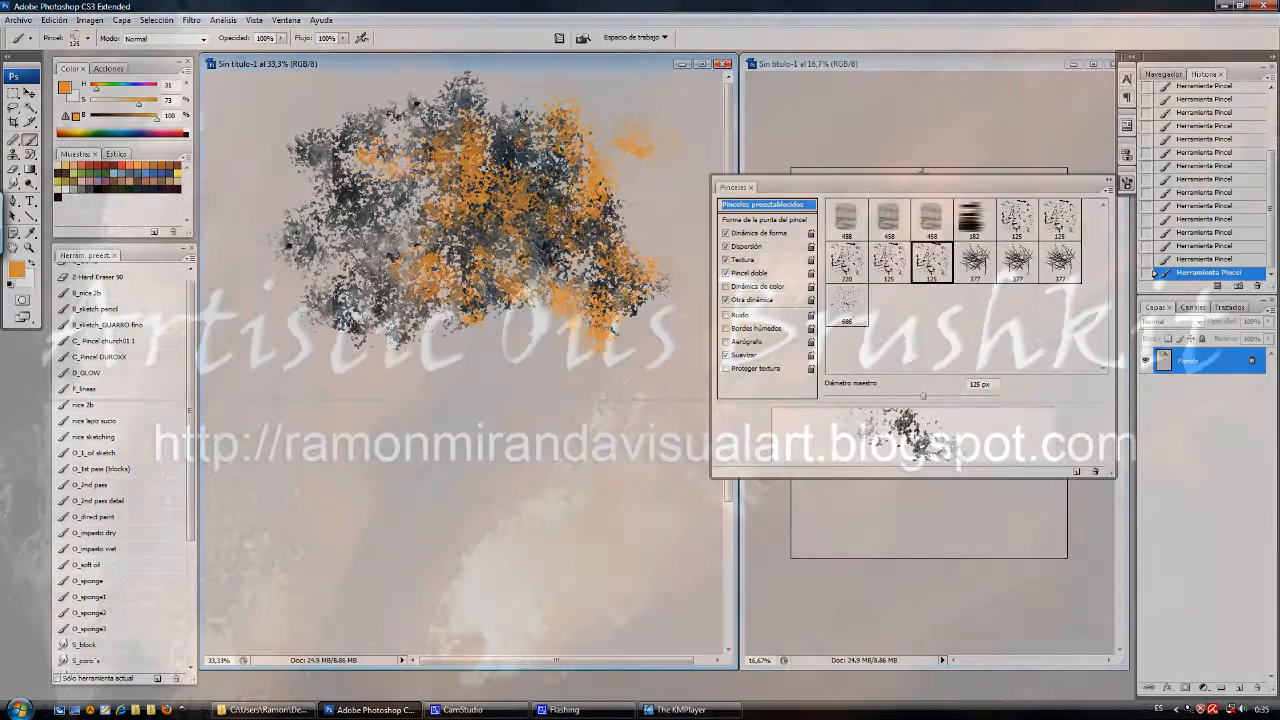